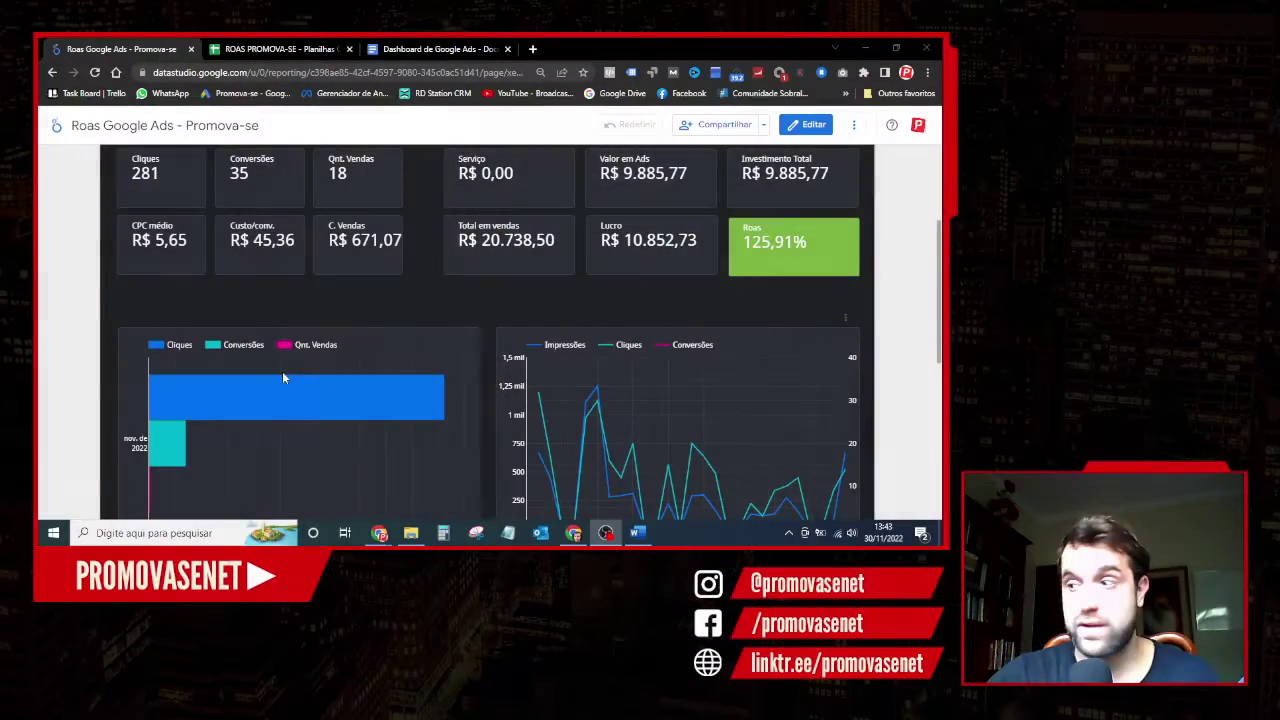
- Set the report's date range to the "Este mês" preset and apply it
scroll(363, 313, "down", 2)
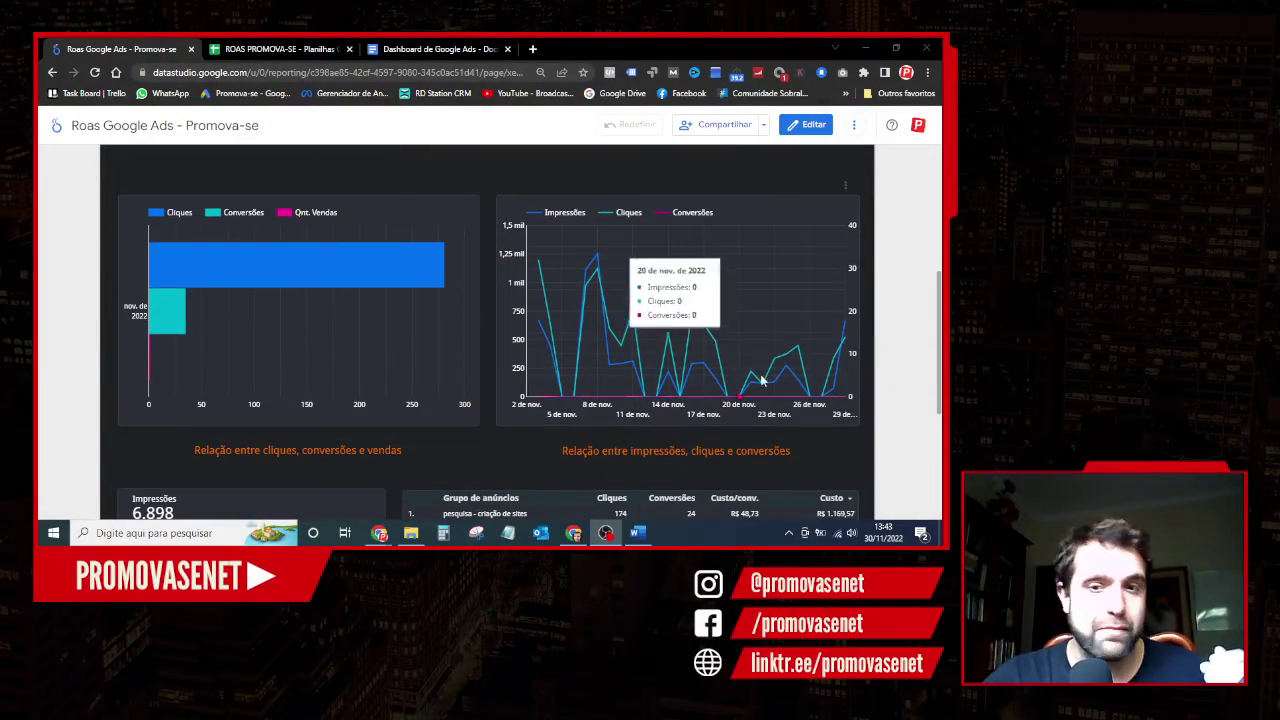
scroll(572, 326, "up", 3)
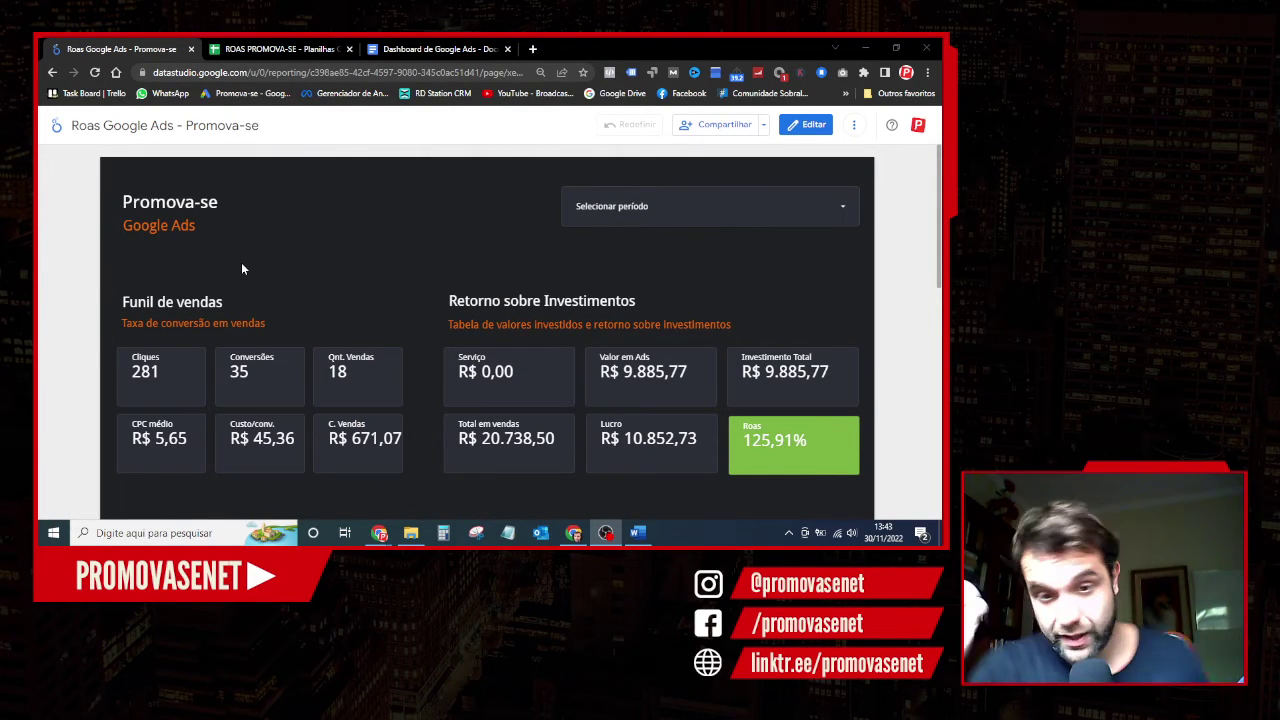
left_click(725, 215)
left_click(816, 220)
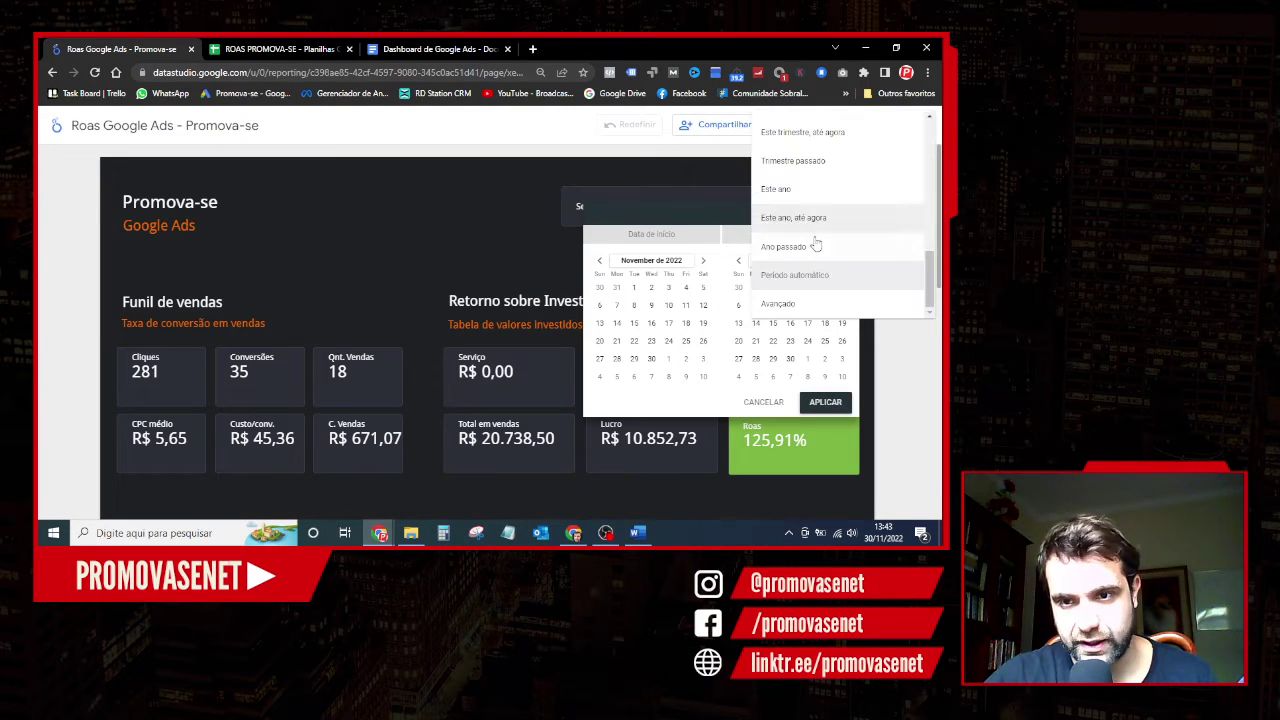
scroll(820, 260, "down", 5)
scroll(826, 296, "up", 5)
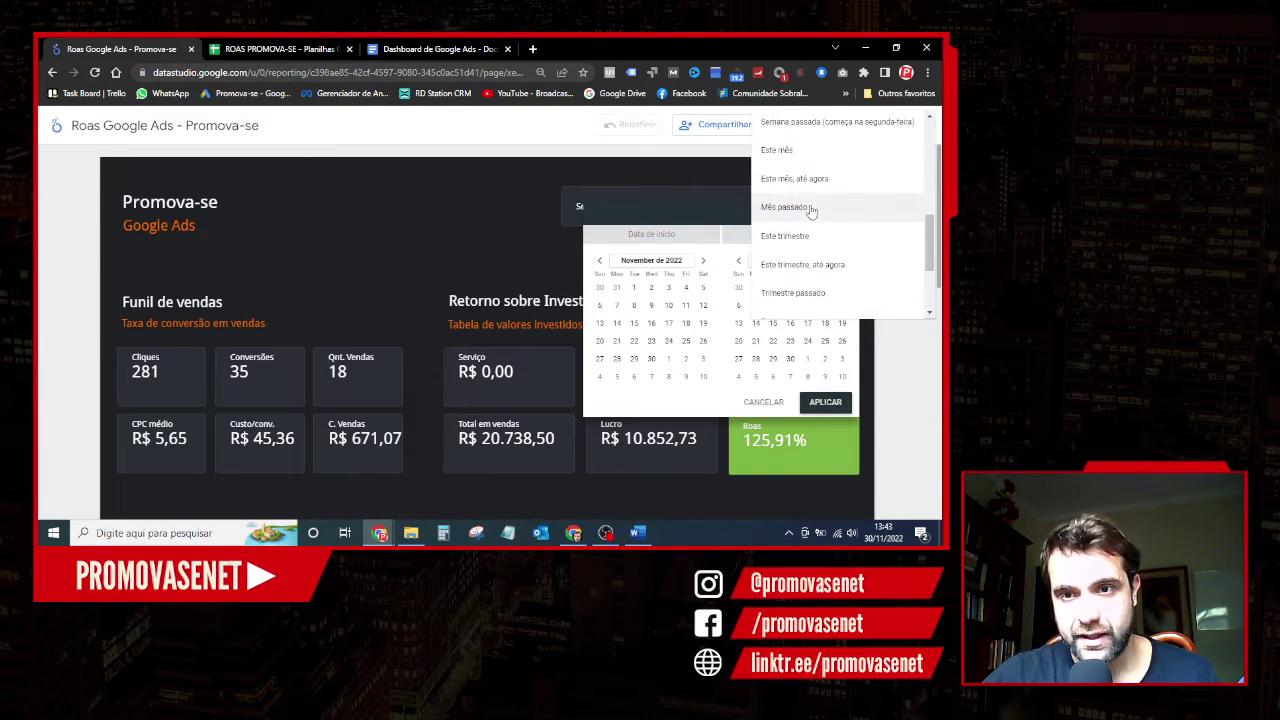
left_click(810, 150)
left_click(828, 403)
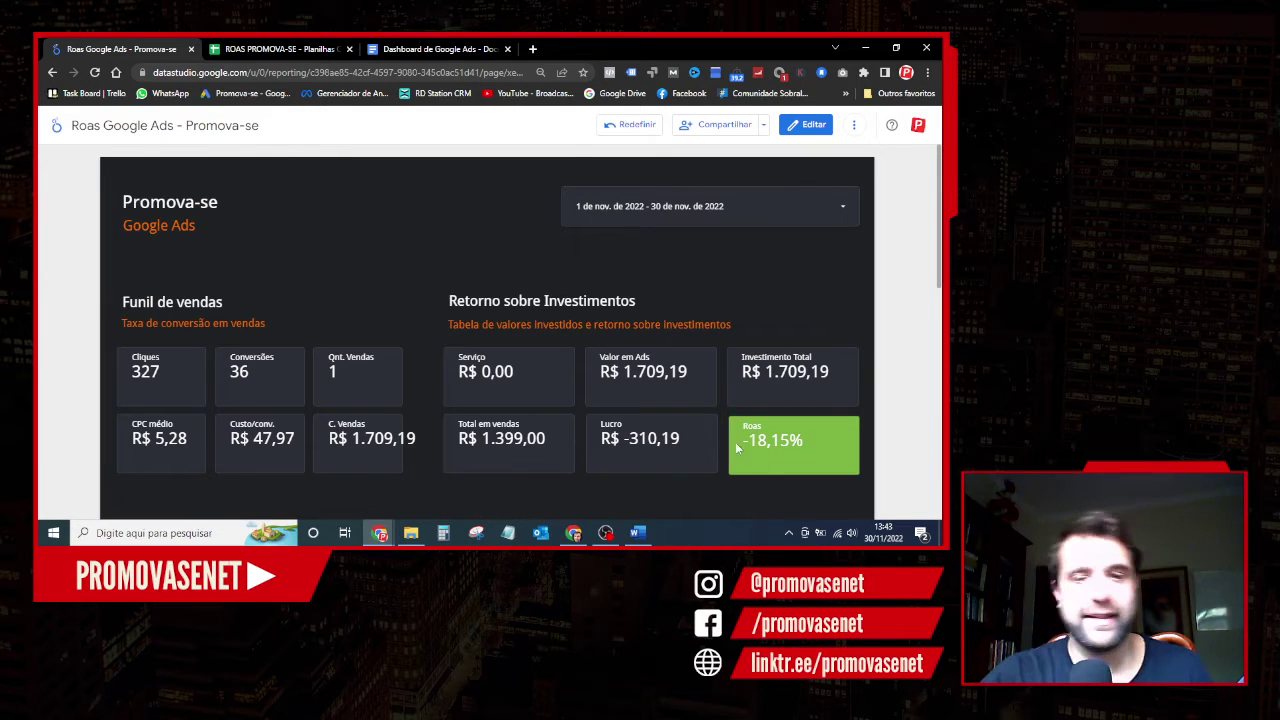
- Review the sales funnel, return on investment, charts, ad group table and date range control in the filtered report
scroll(423, 360, "down", 1)
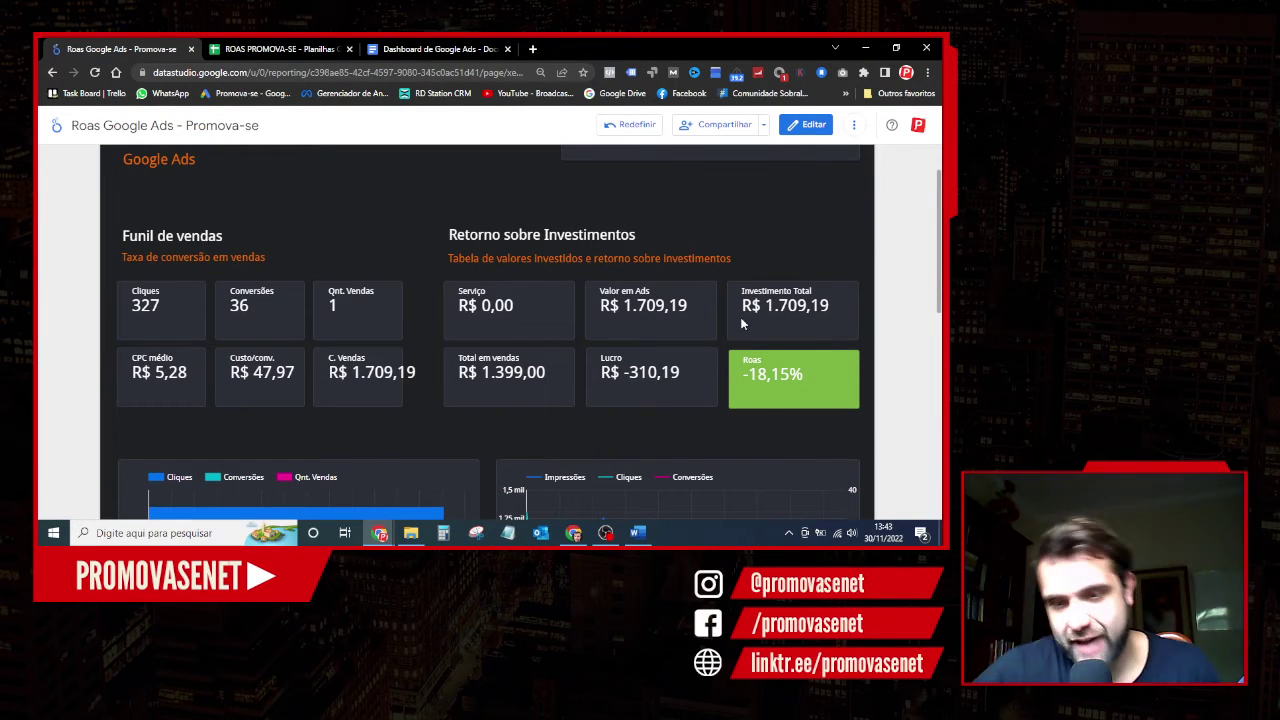
scroll(731, 214, "up", 1)
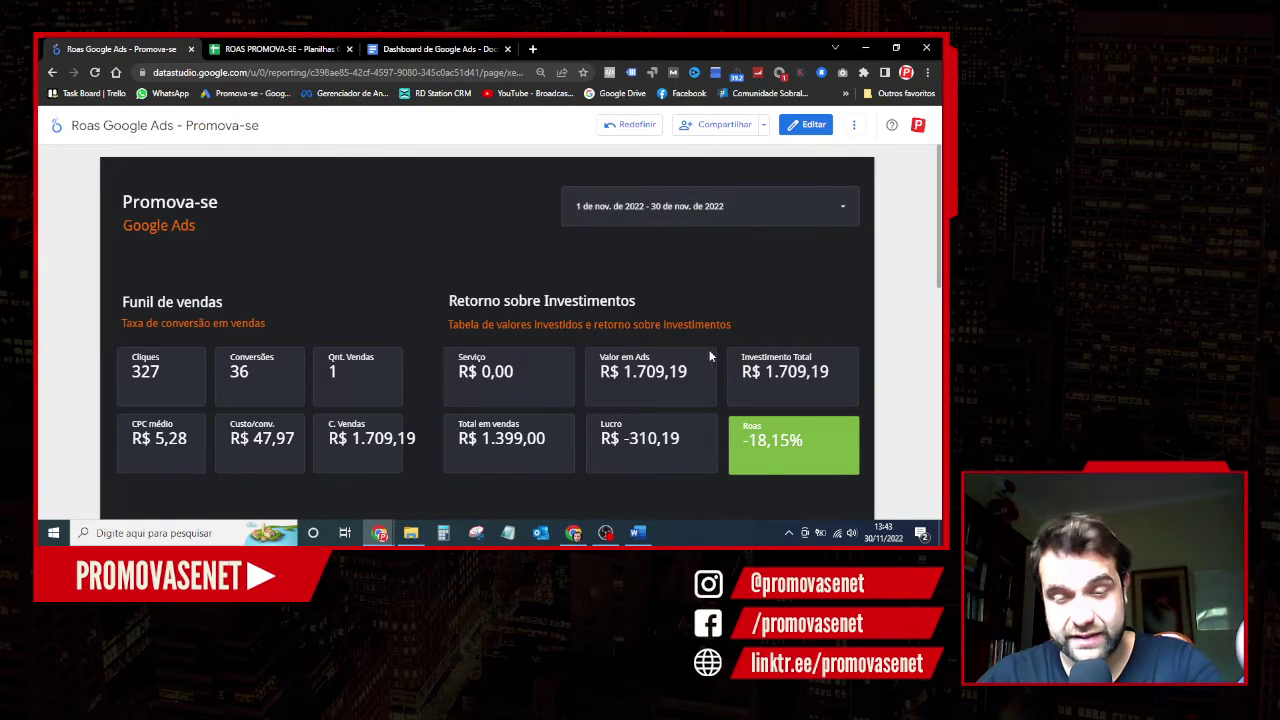
scroll(712, 352, "down", 1)
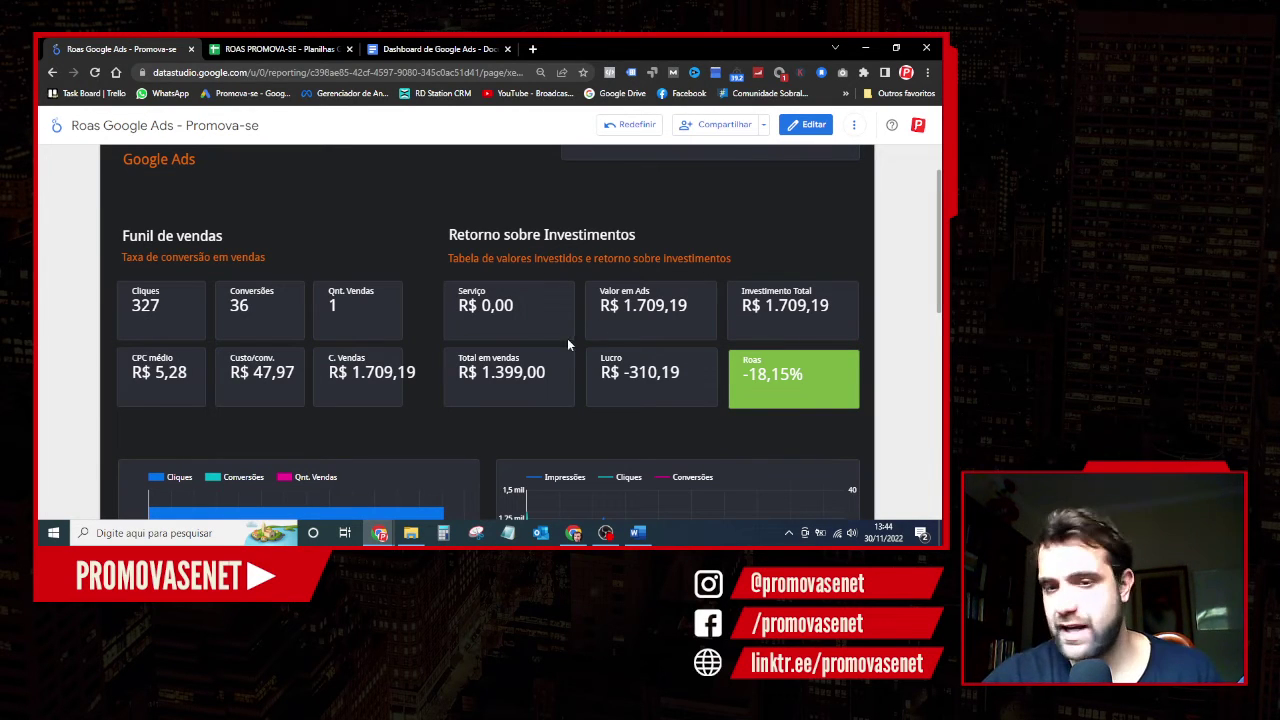
scroll(412, 350, "down", 8)
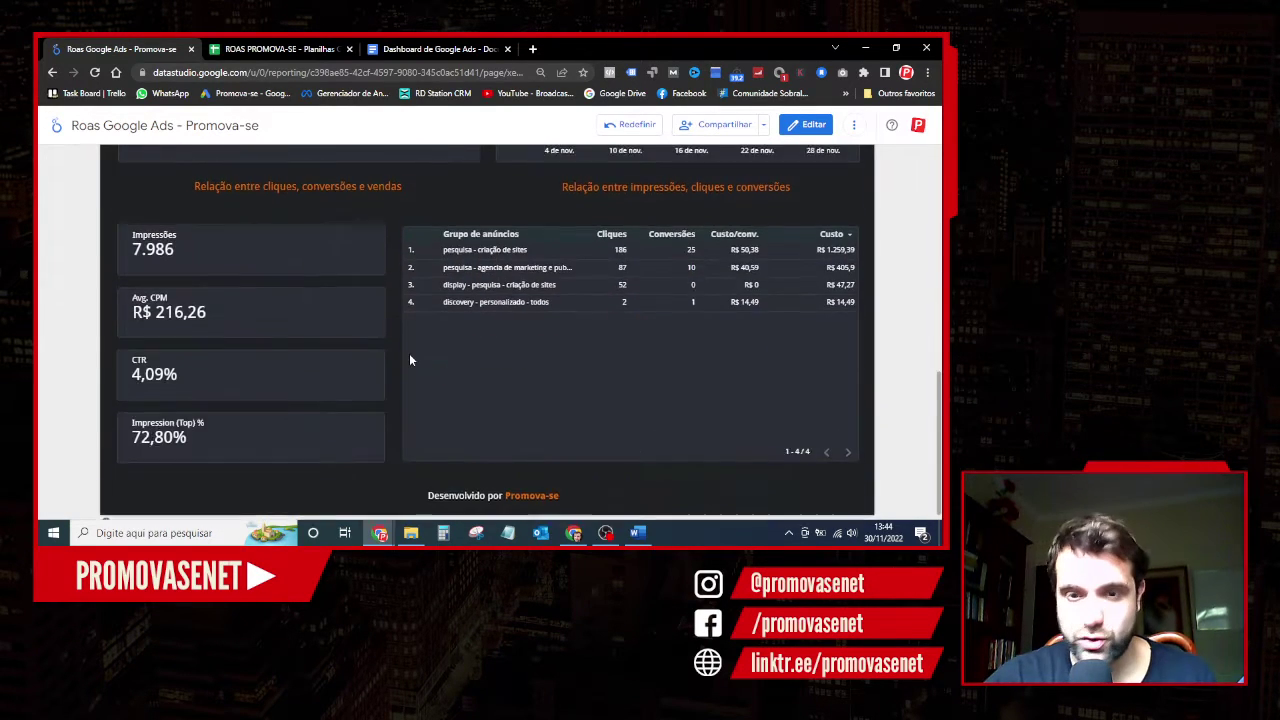
scroll(410, 365, "up", 3)
scroll(420, 362, "up", 5)
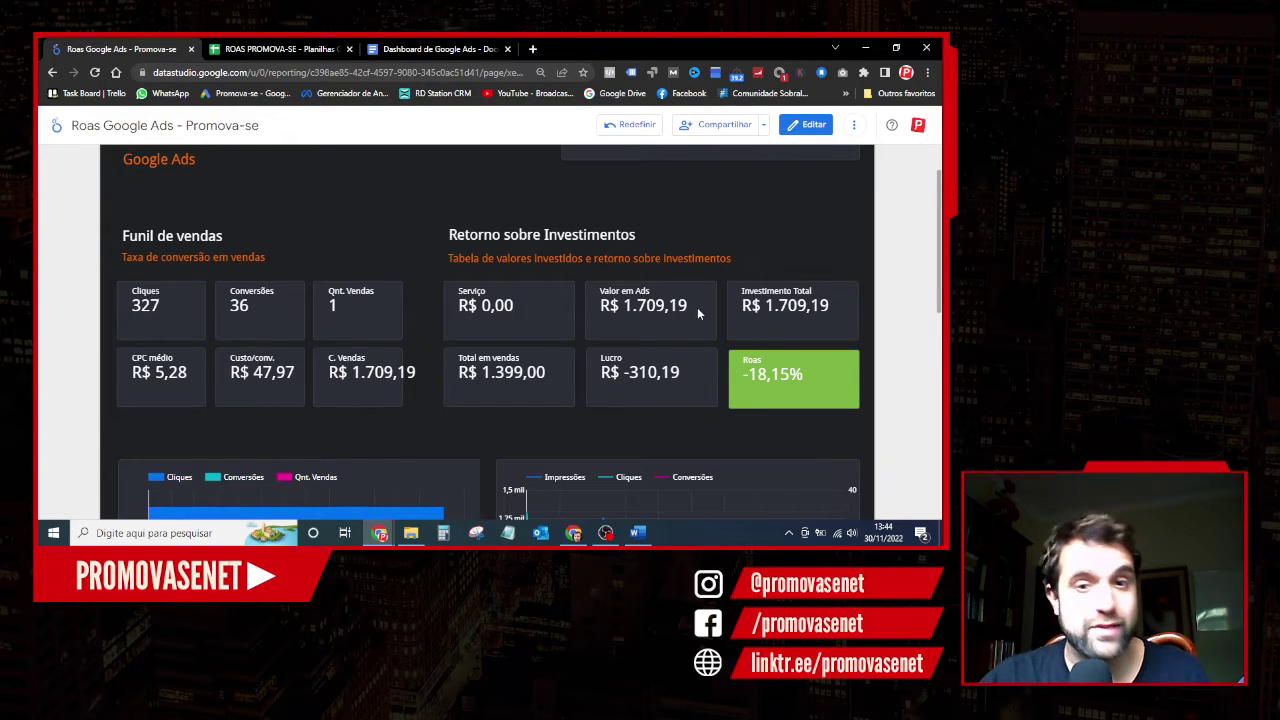
scroll(697, 313, "up", 1)
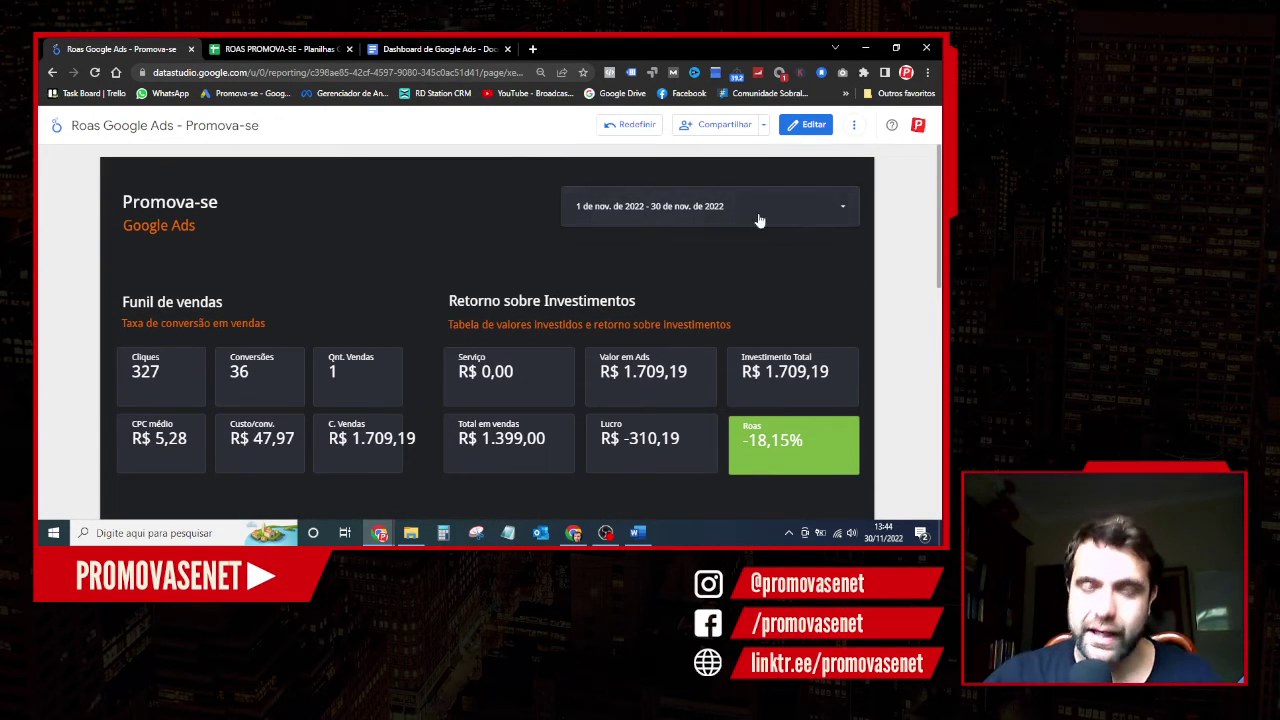
left_click(706, 210)
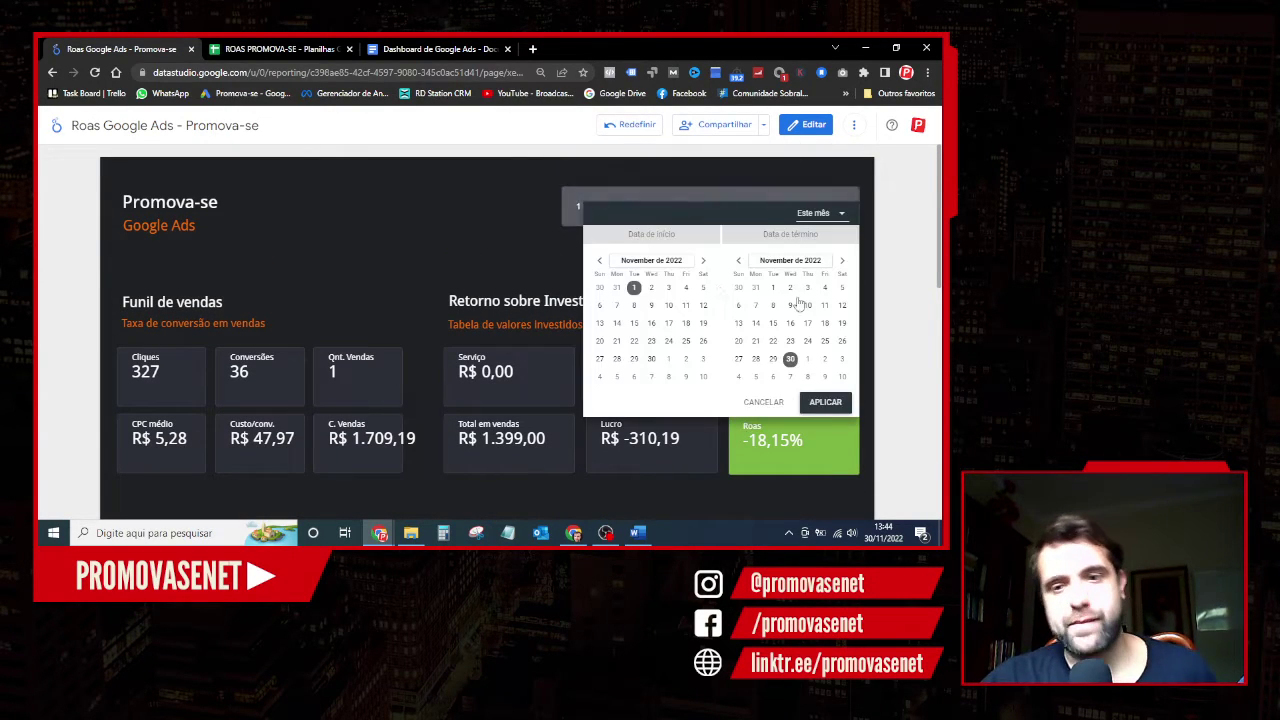
left_click(341, 245)
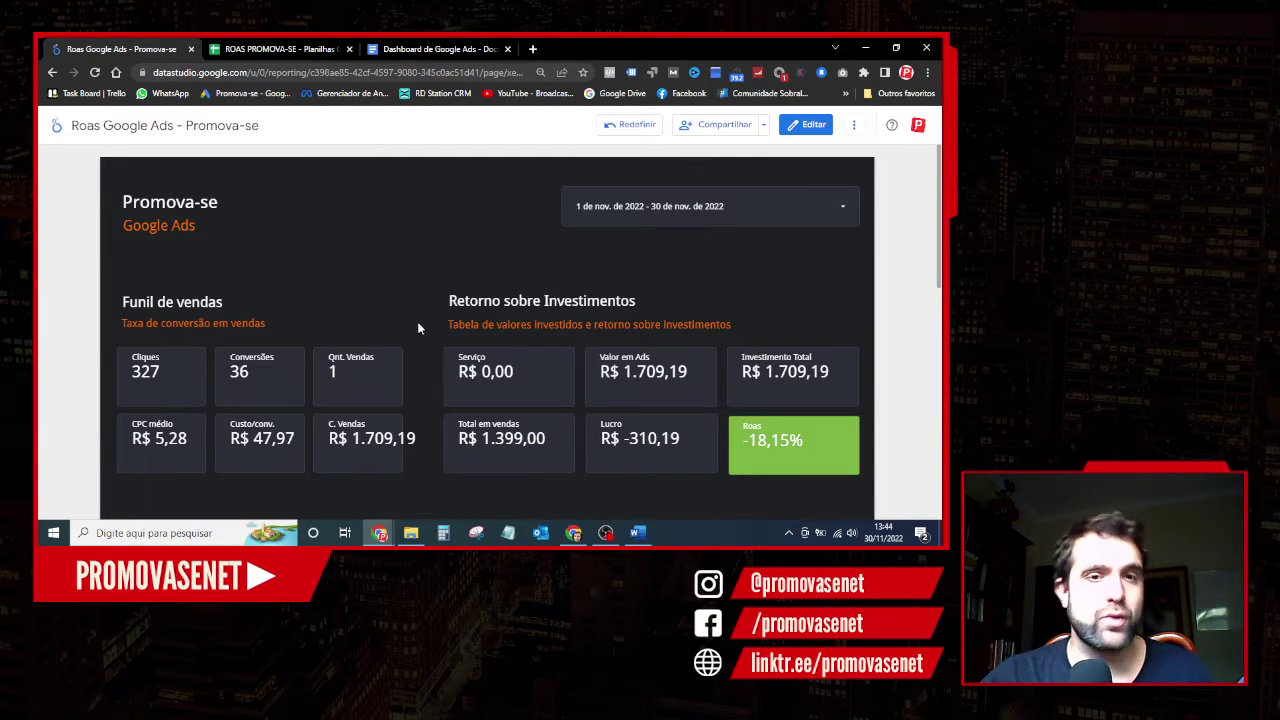
- Load the Google Docs outline "Dashboard de Google Ads" in the browser and close the duplicate Word document without saving
left_click(268, 44)
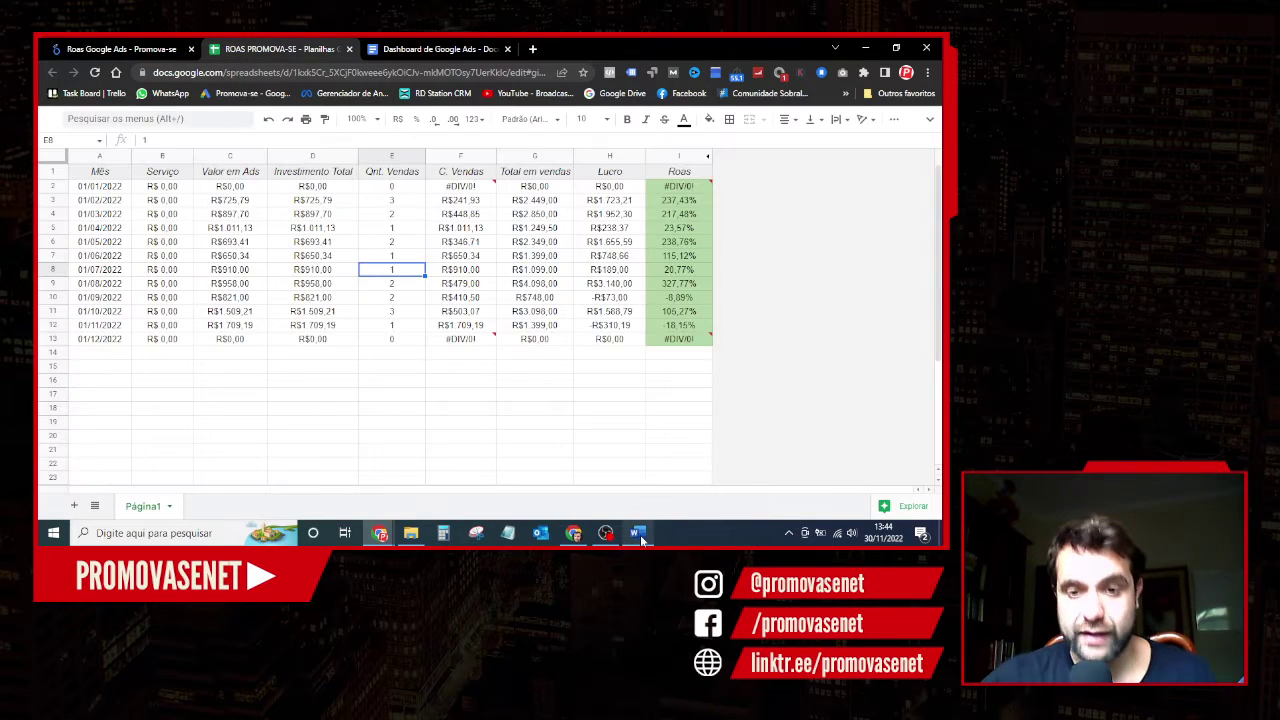
left_click(637, 533)
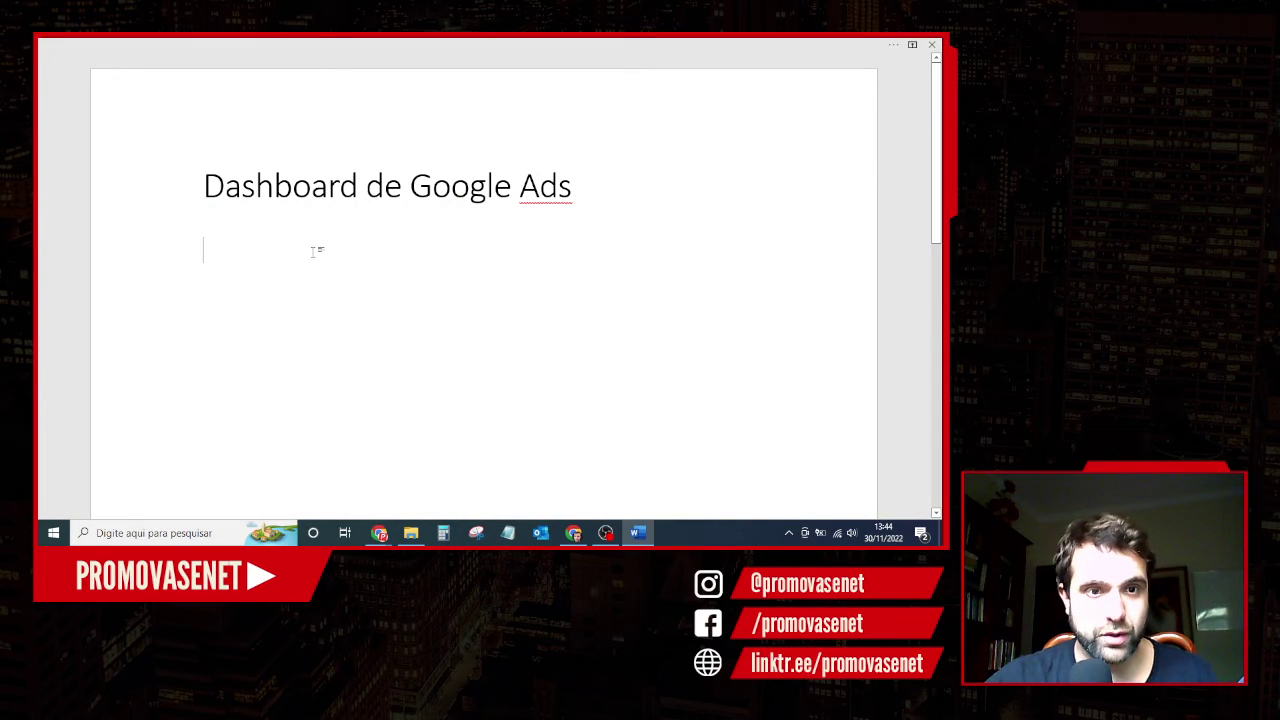
key("alt+Tab")
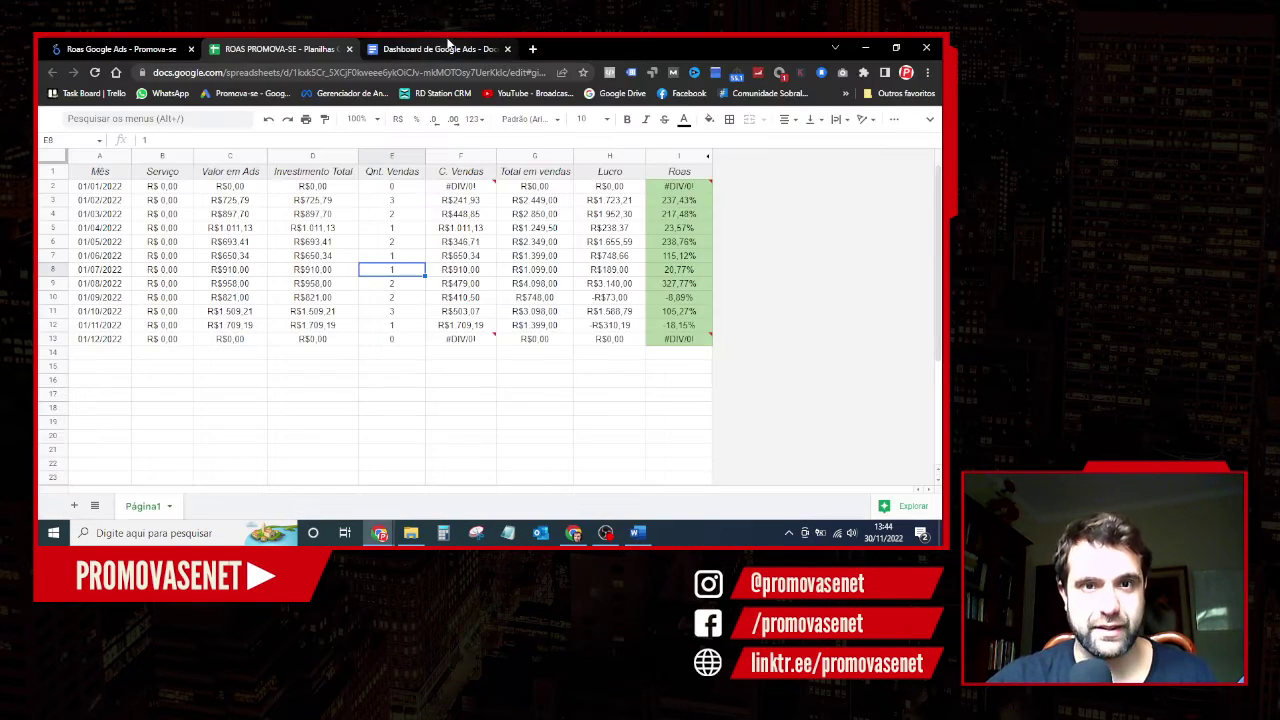
left_click(448, 46)
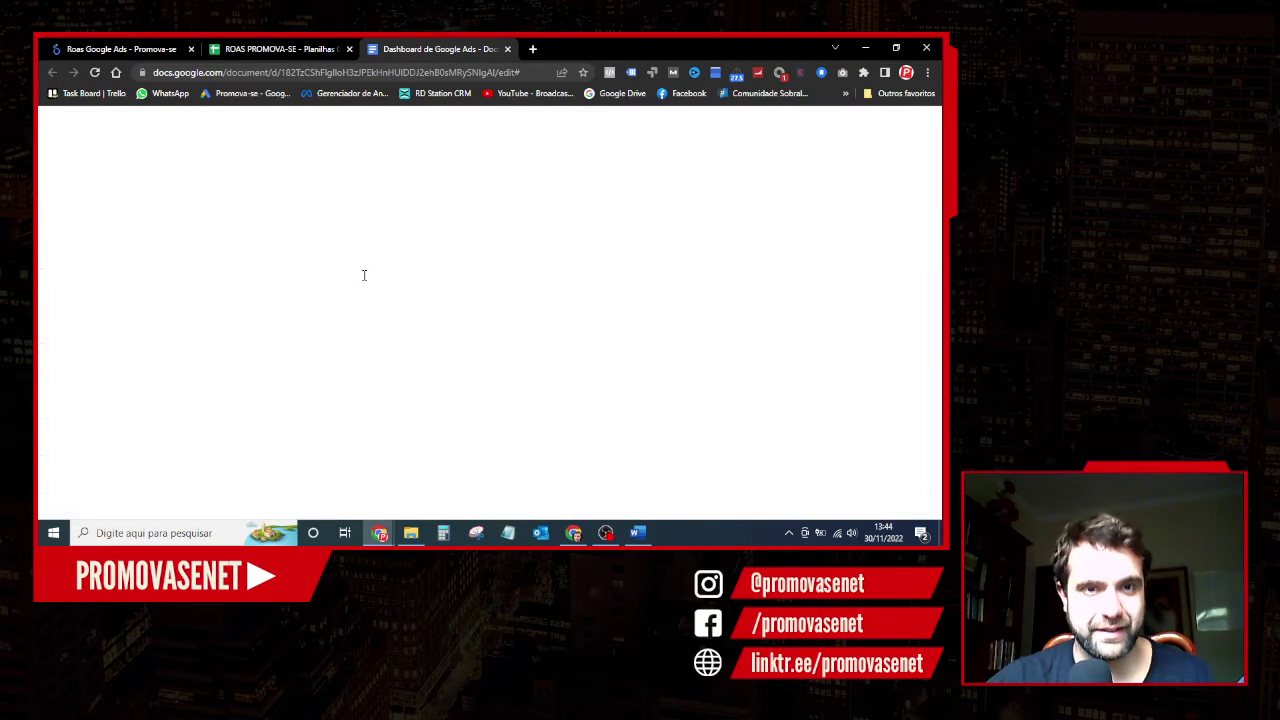
left_click(640, 533)
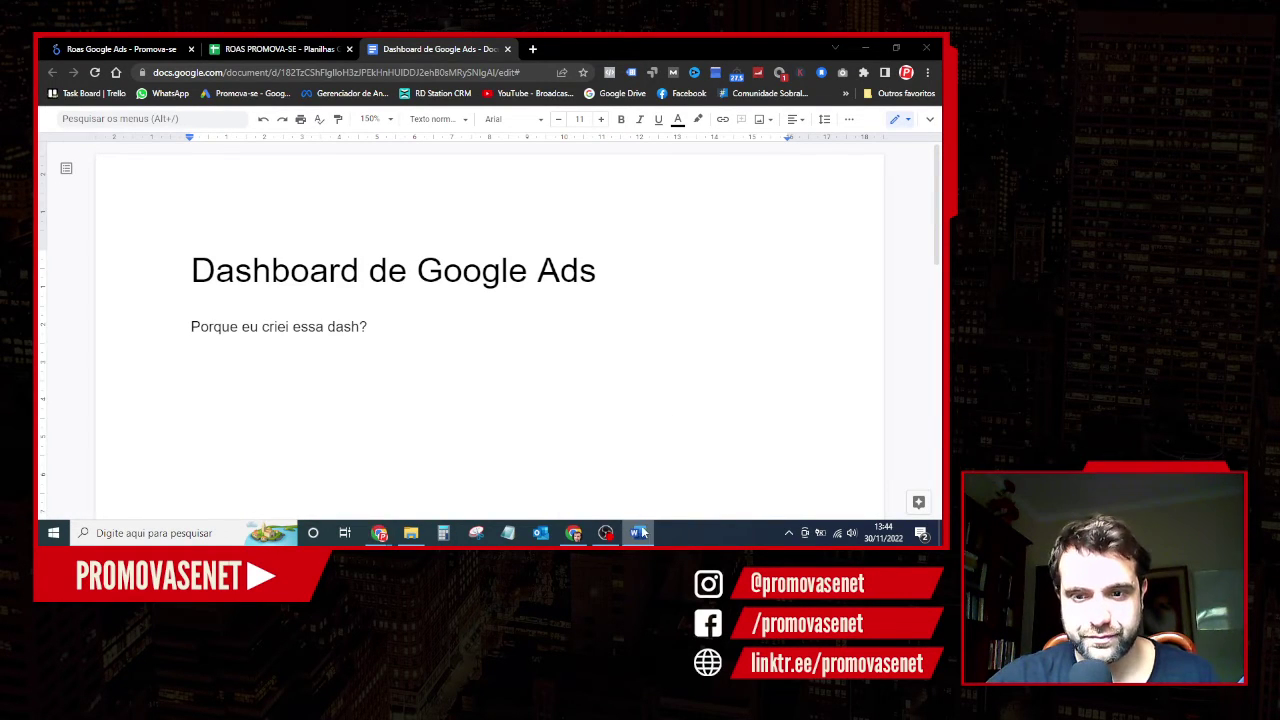
right_click(642, 533)
left_click(615, 506)
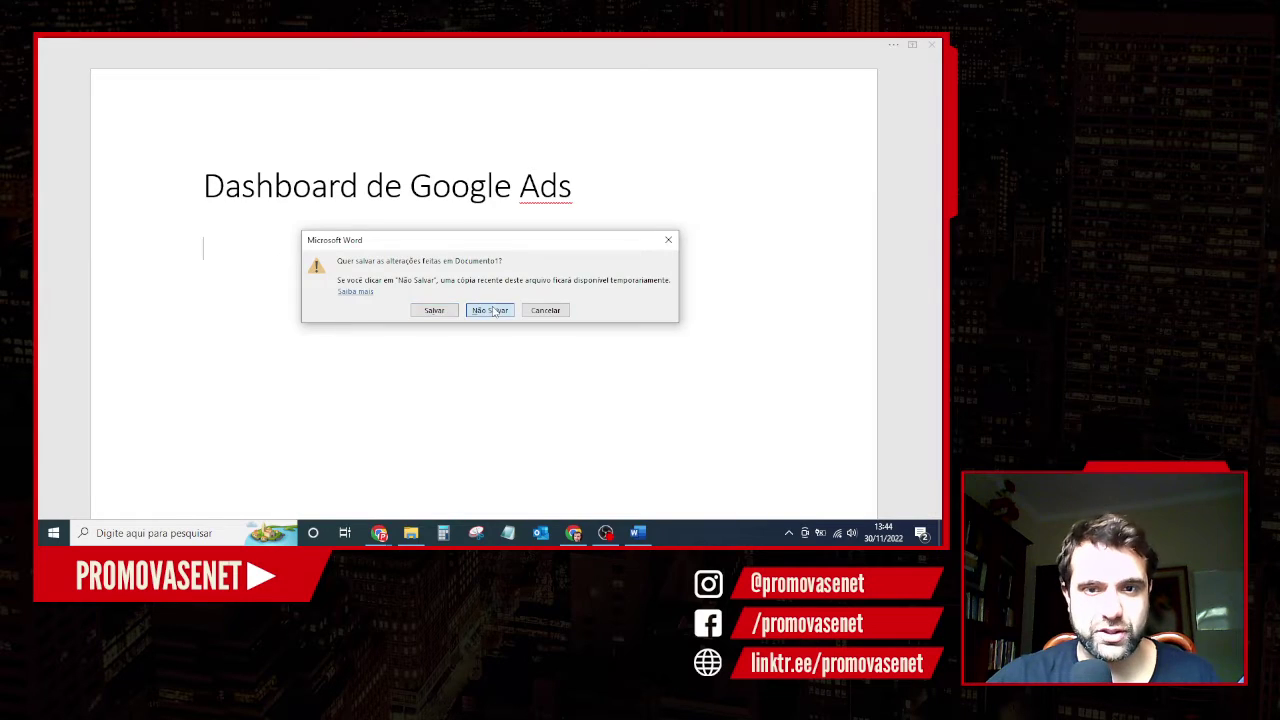
left_click(490, 310)
- Add the line "A importância da coleta de dados" below "Porque eu criei essa dash?", correcting the spelling of "importância"
left_click(384, 326)
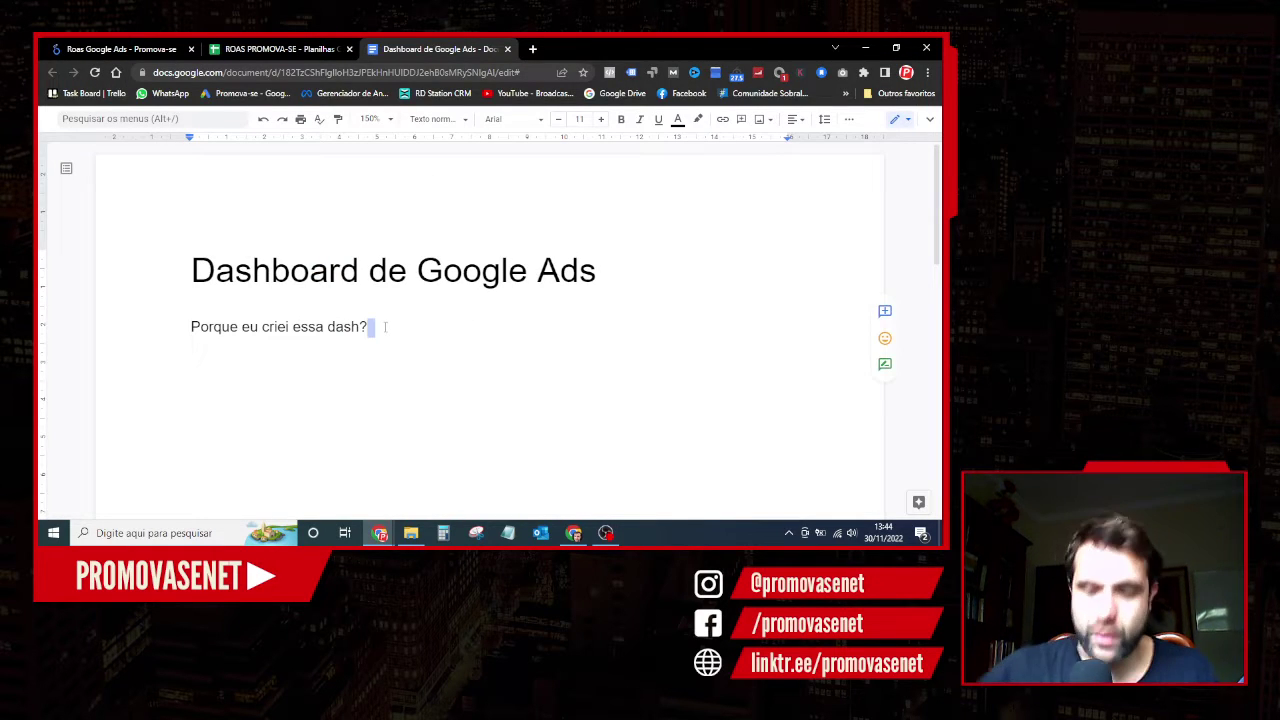
left_click(385, 327)
key("Return")
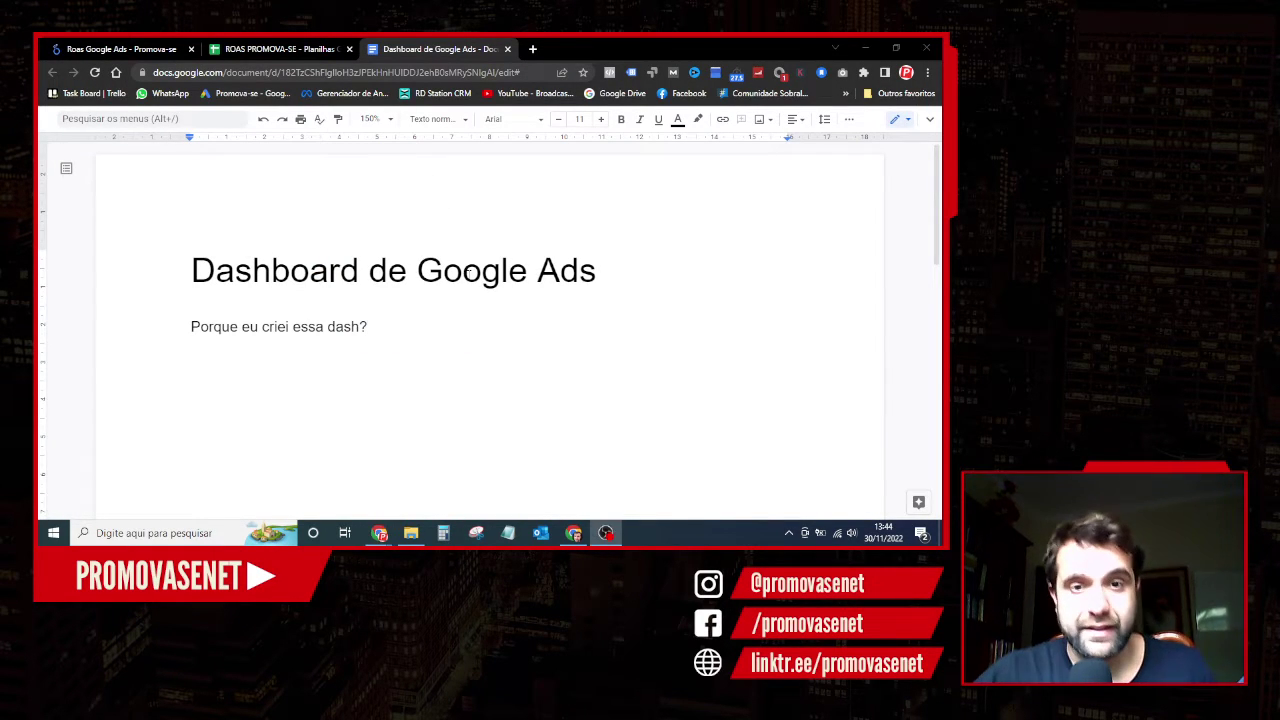
left_click(280, 48)
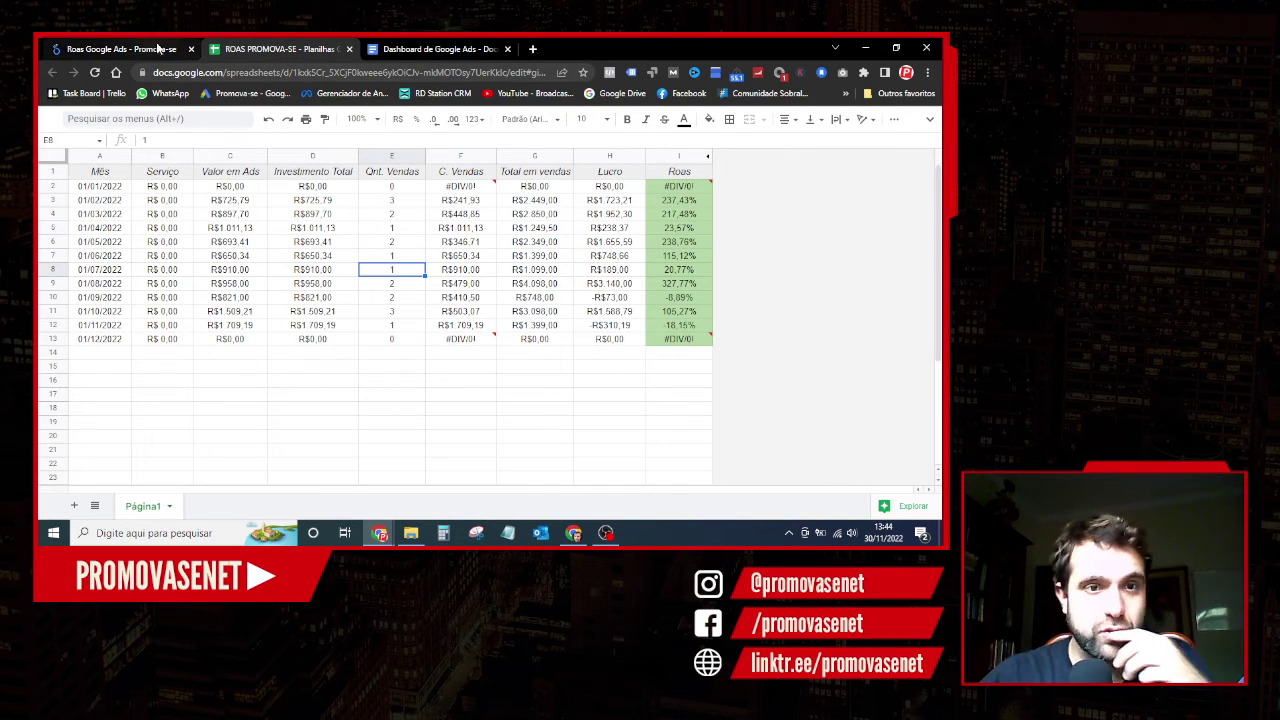
left_click(420, 48)
type("A im")
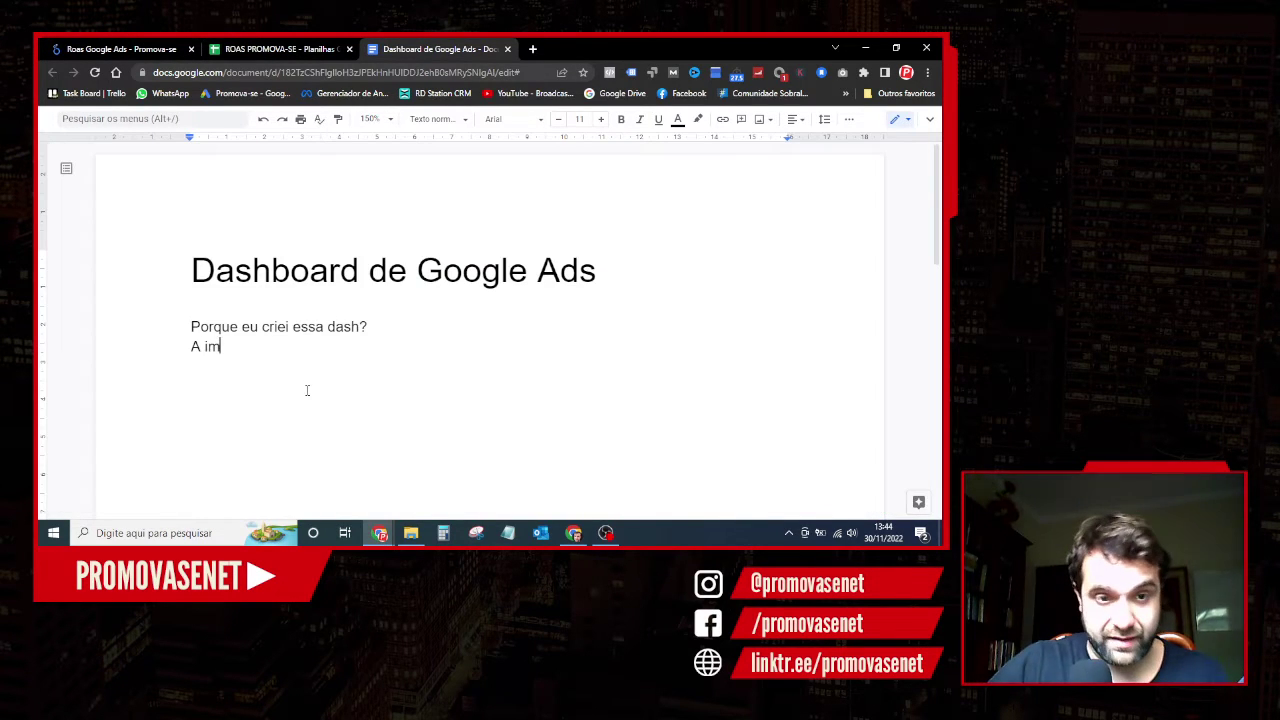
type("portancia de")
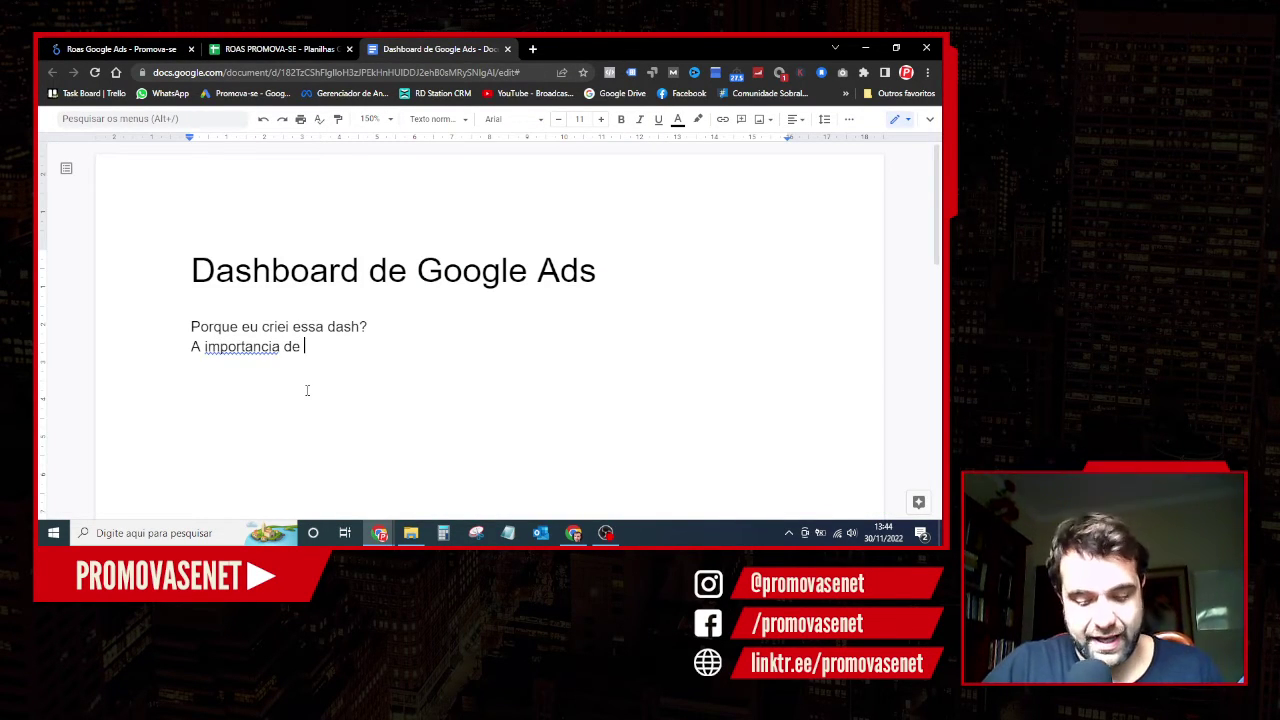
key("BackSpace")
key("BackSpace")
type("a c")
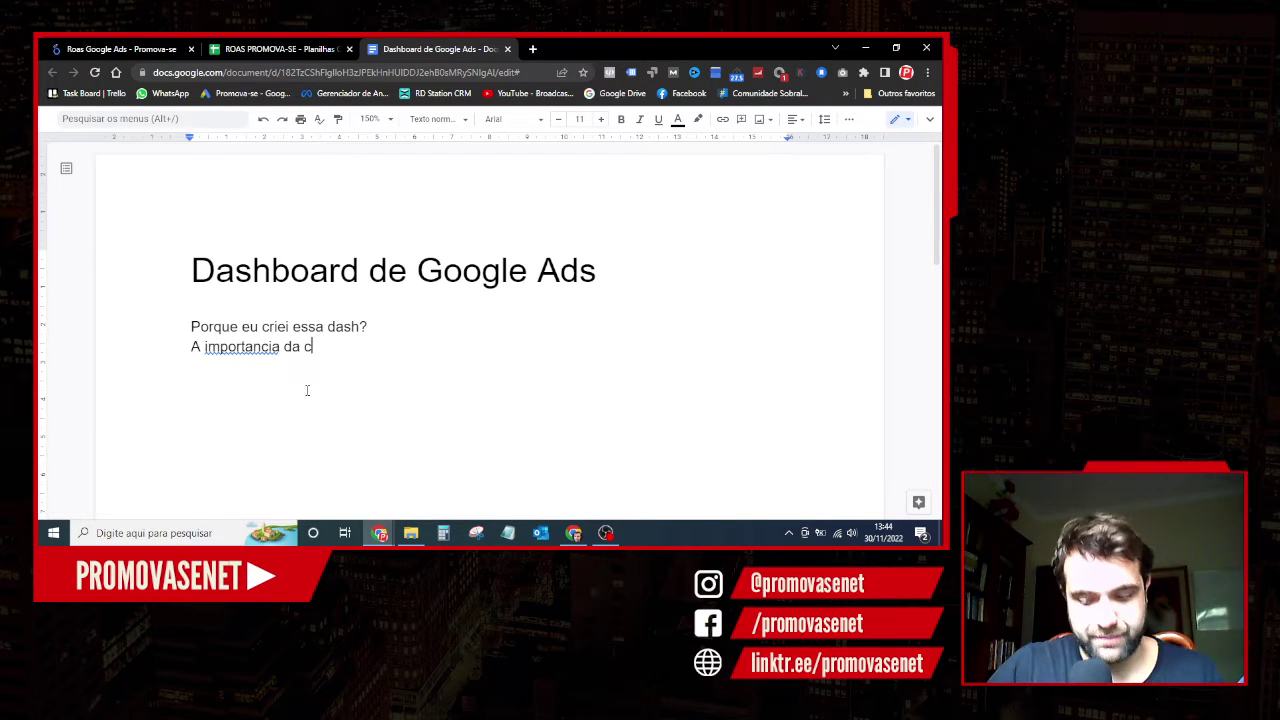
type("oleta de dao")
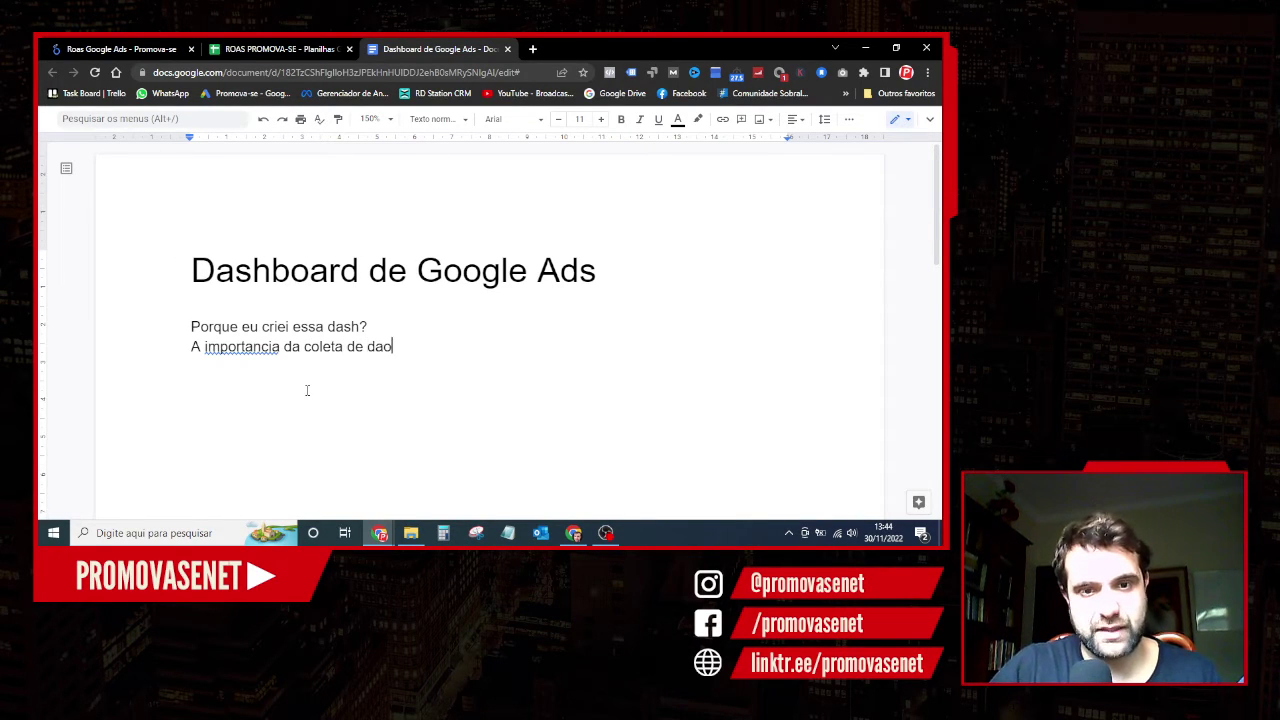
key("BackSpace")
type("dos")
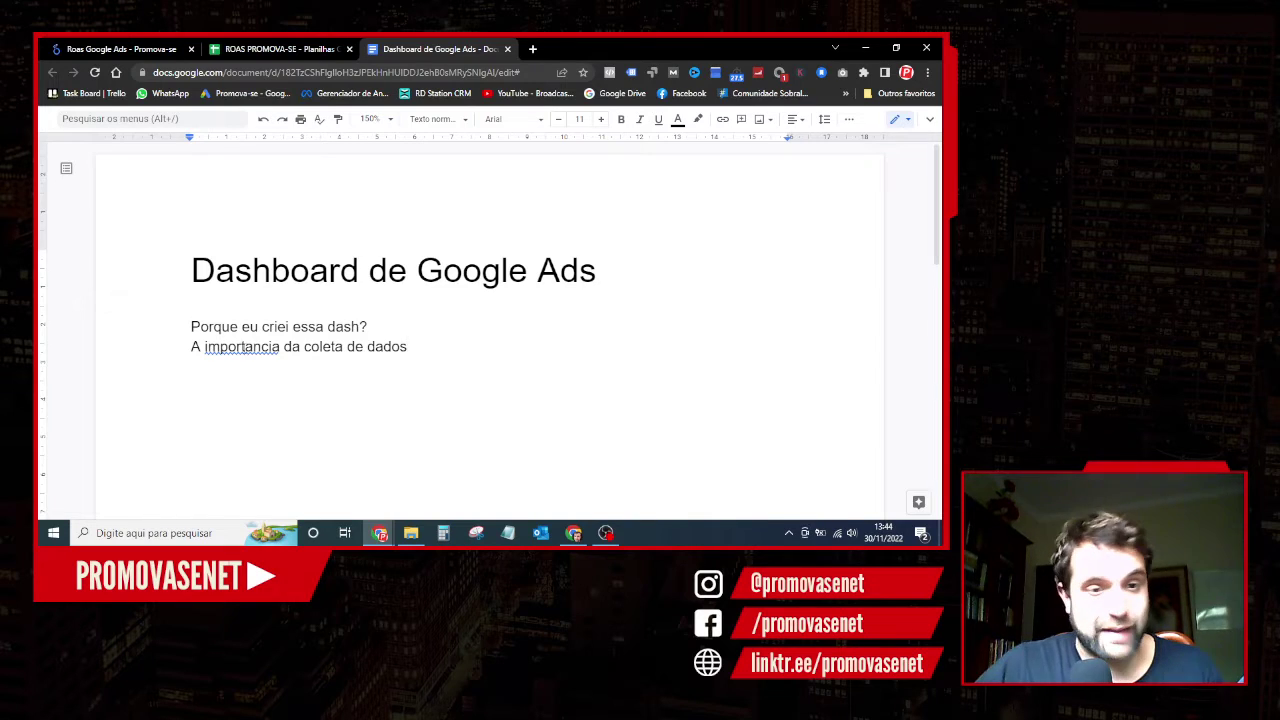
right_click(248, 350)
left_click(264, 383)
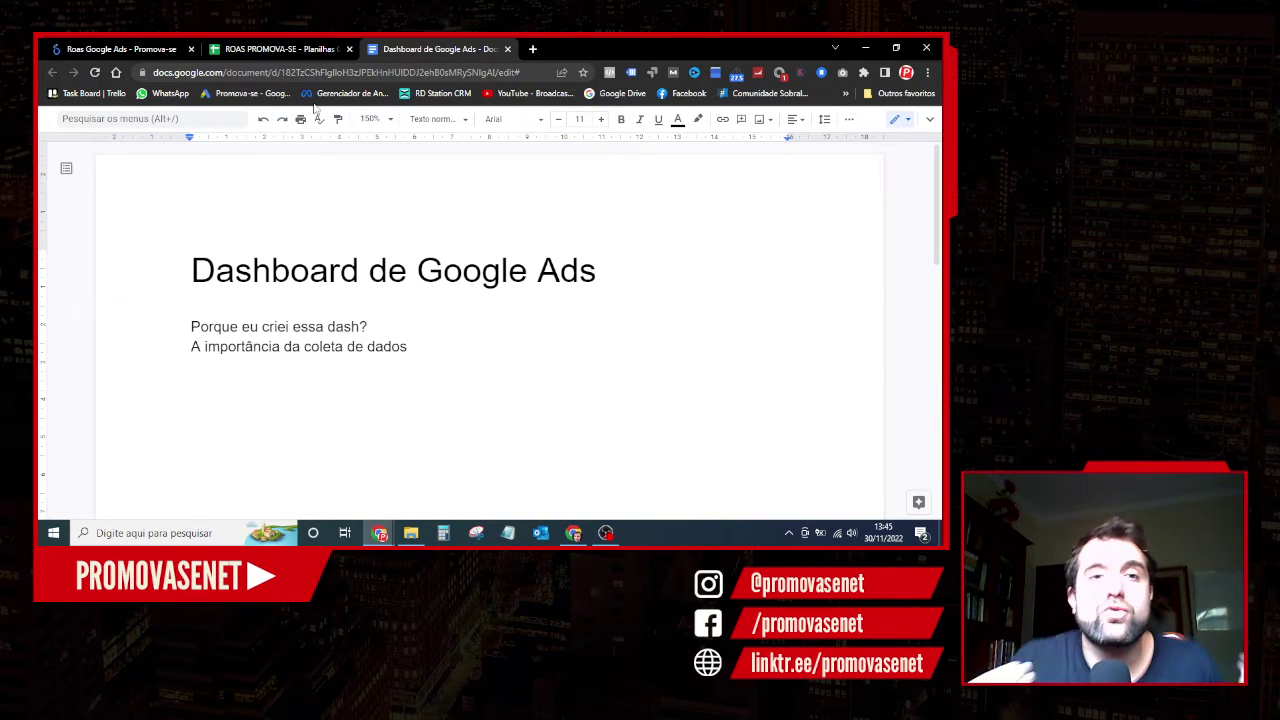
- Compare the monthly figures in the ROAS PROMOVA-SE spreadsheet with the metrics in the Roas Google Ads report
left_click(275, 48)
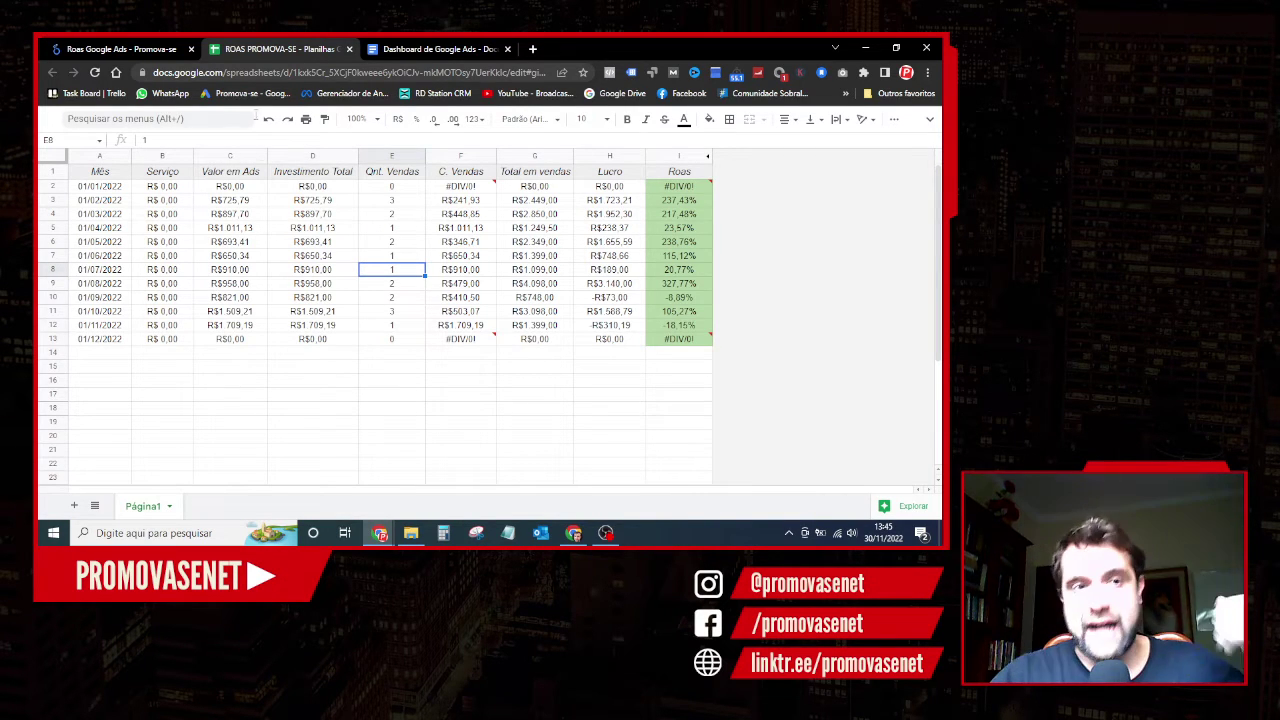
left_click(171, 48)
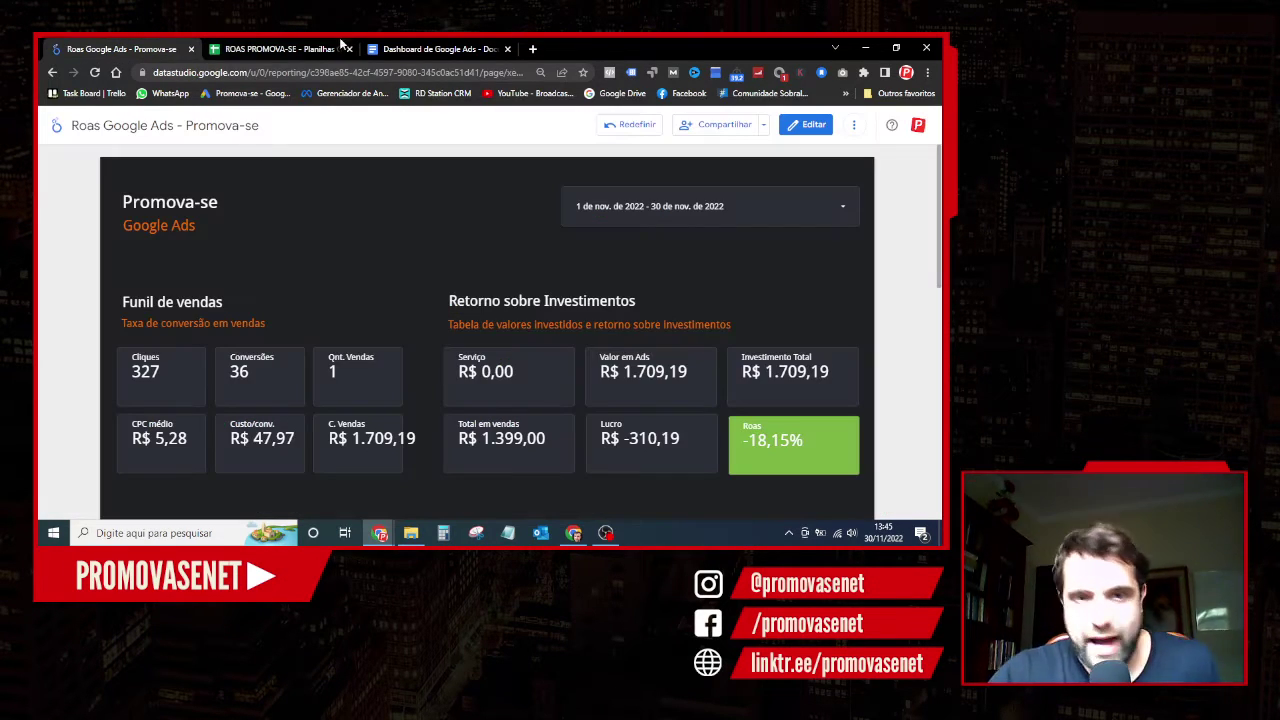
scroll(487, 330, "down", 2)
left_click(290, 48)
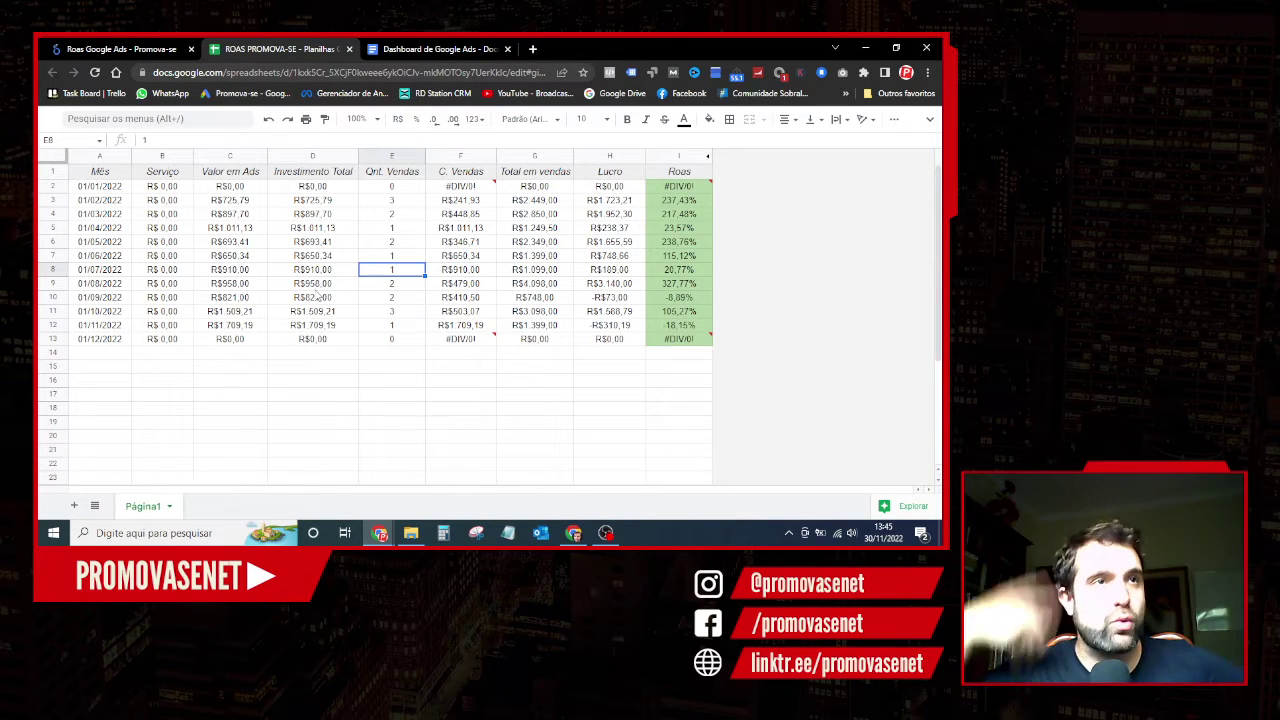
left_click(121, 48)
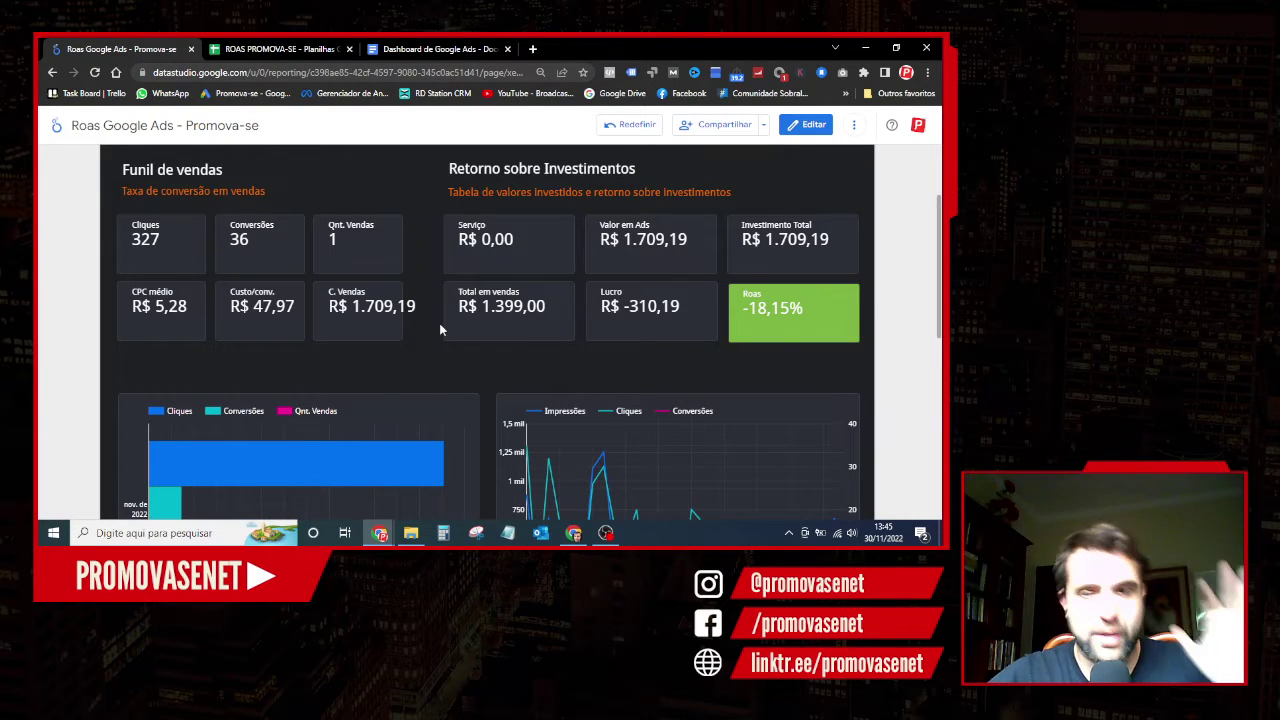
scroll(400, 317, "down", 2)
scroll(400, 317, "up", 4)
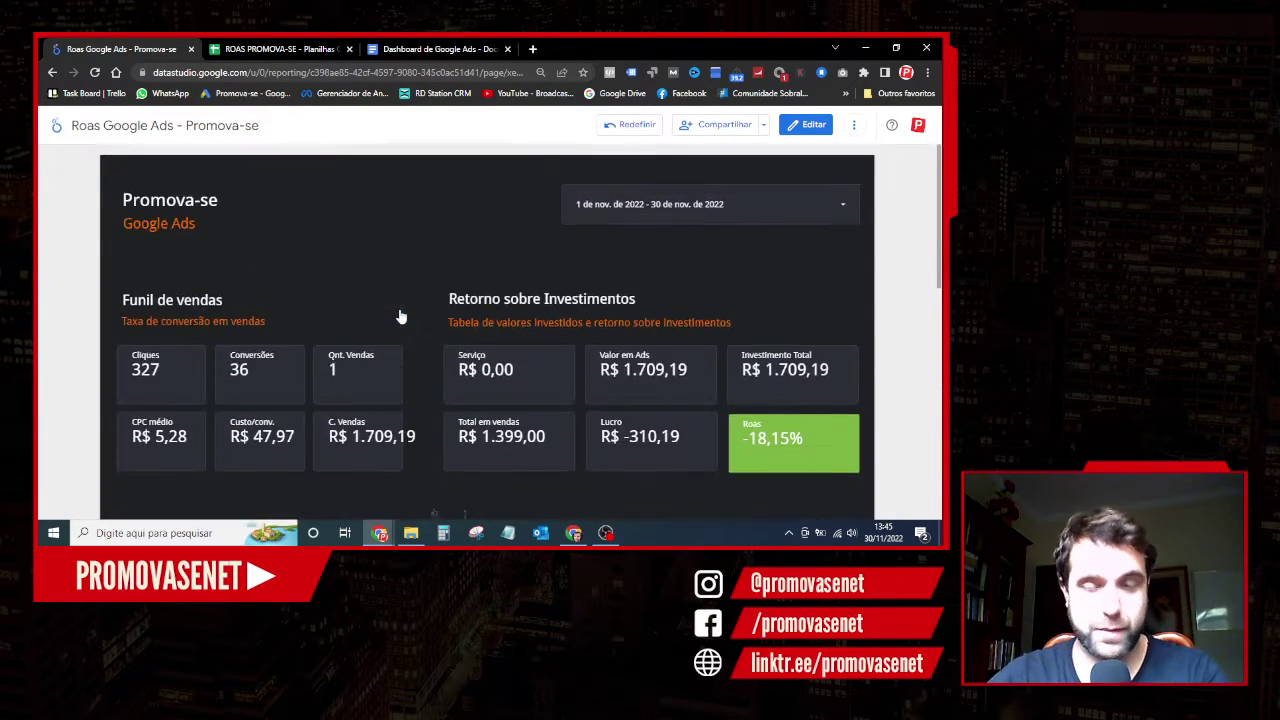
left_click(259, 48)
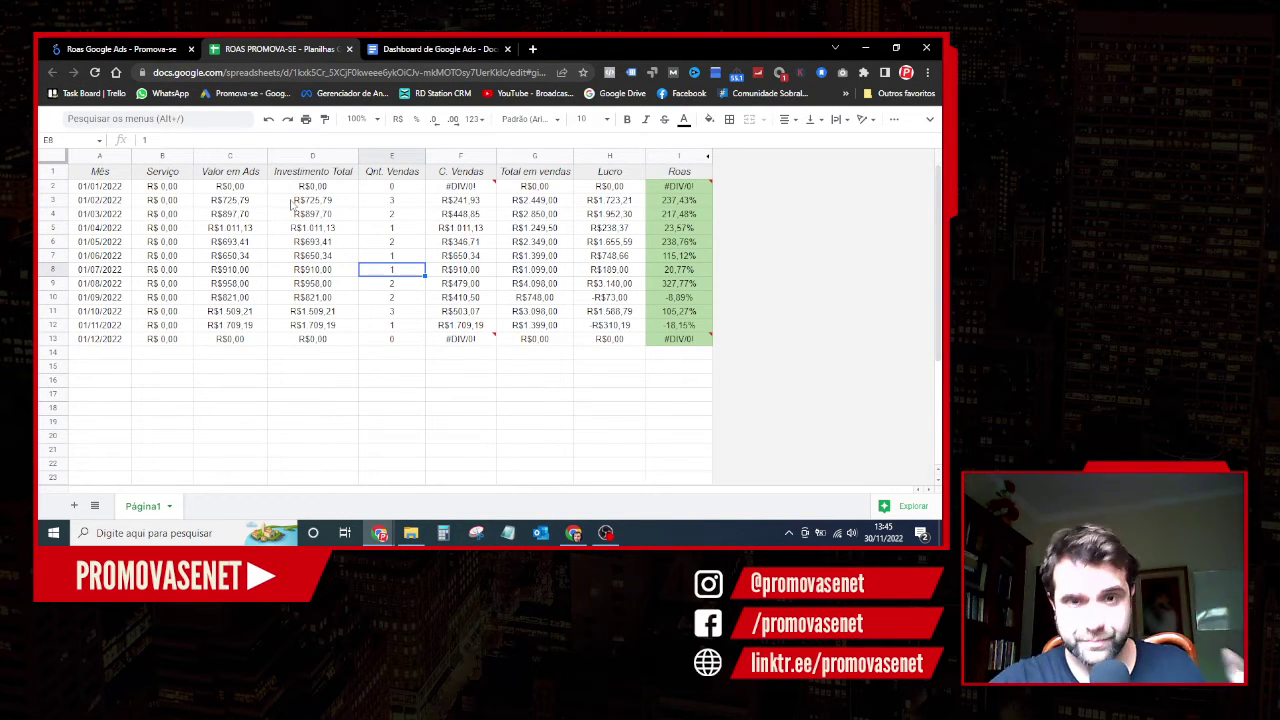
left_click(120, 48)
scroll(390, 264, "down", 1)
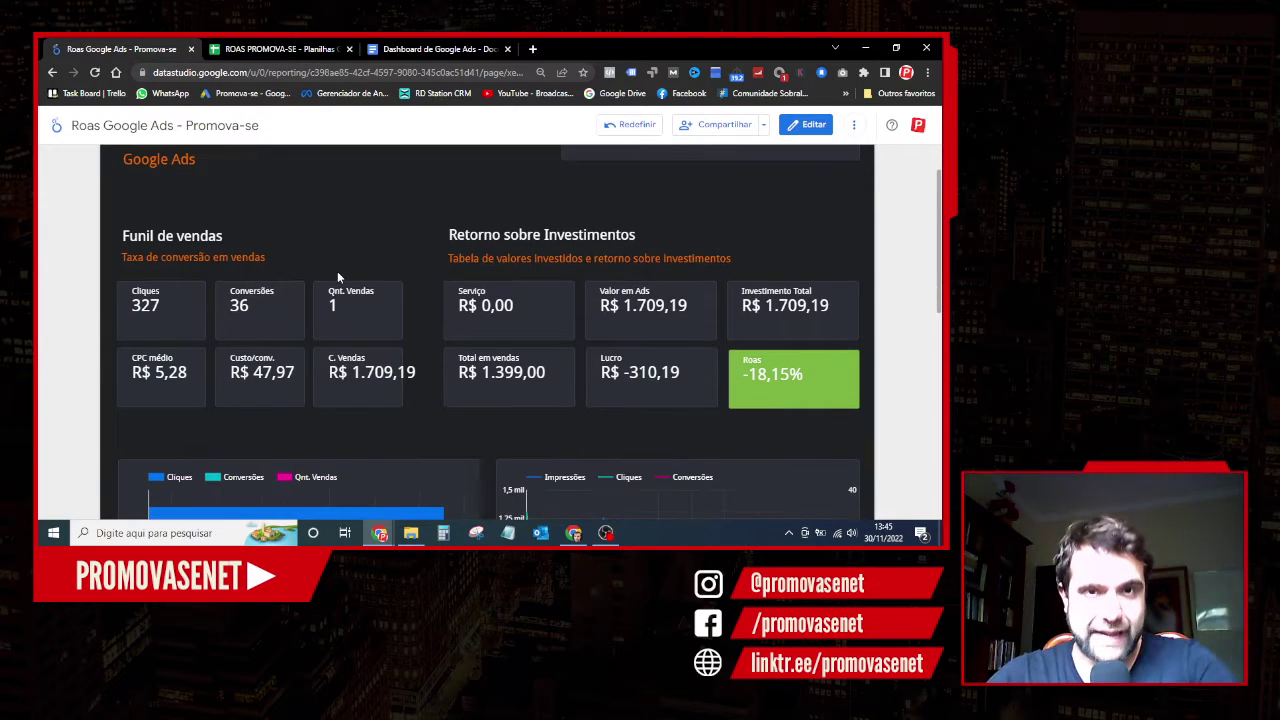
- Review the November 2022 sales funnel and return on investment cards in the Roas Google Ads report
scroll(339, 275, "up", 1)
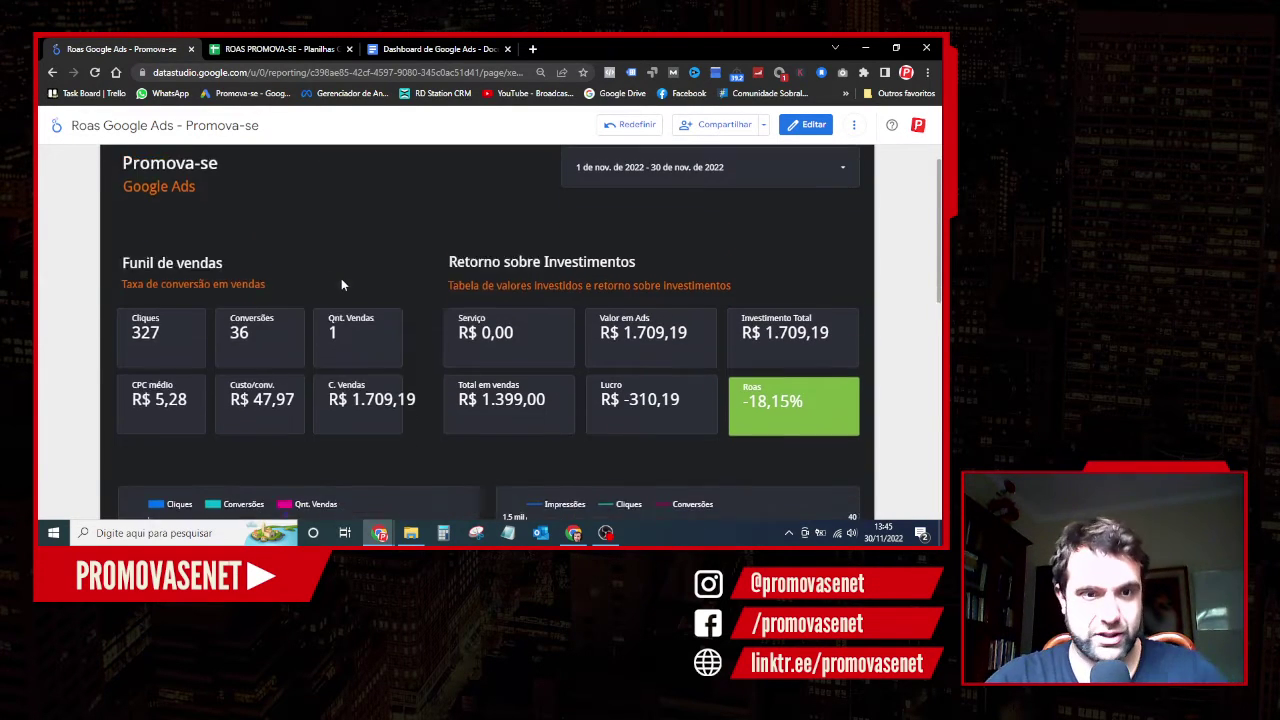
scroll(341, 278, "down", 1)
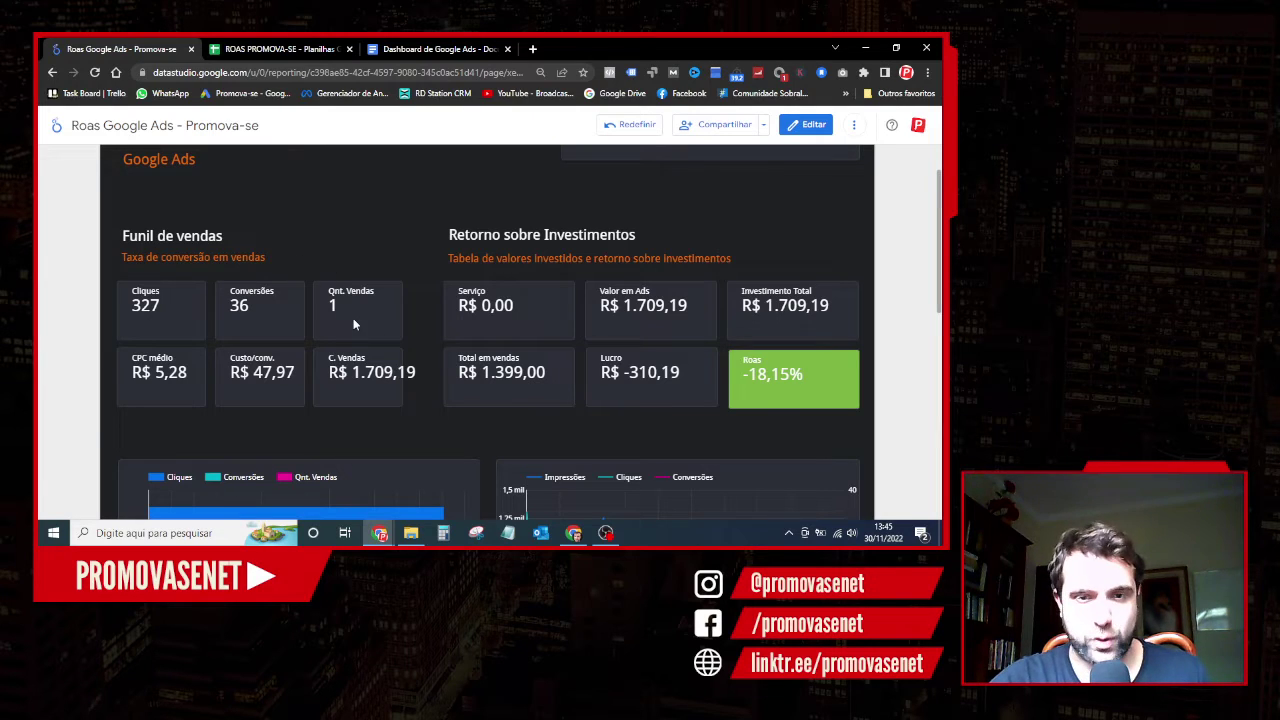
scroll(536, 358, "up", 1)
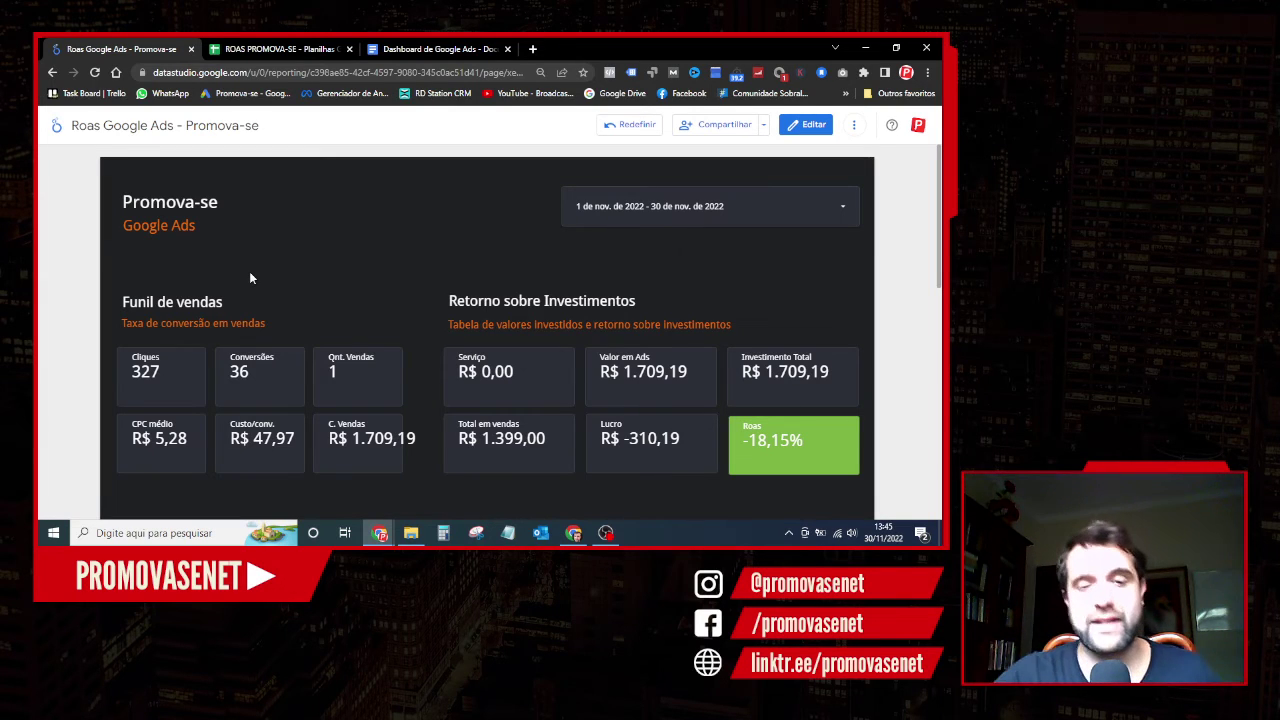
scroll(340, 350, "down", 1)
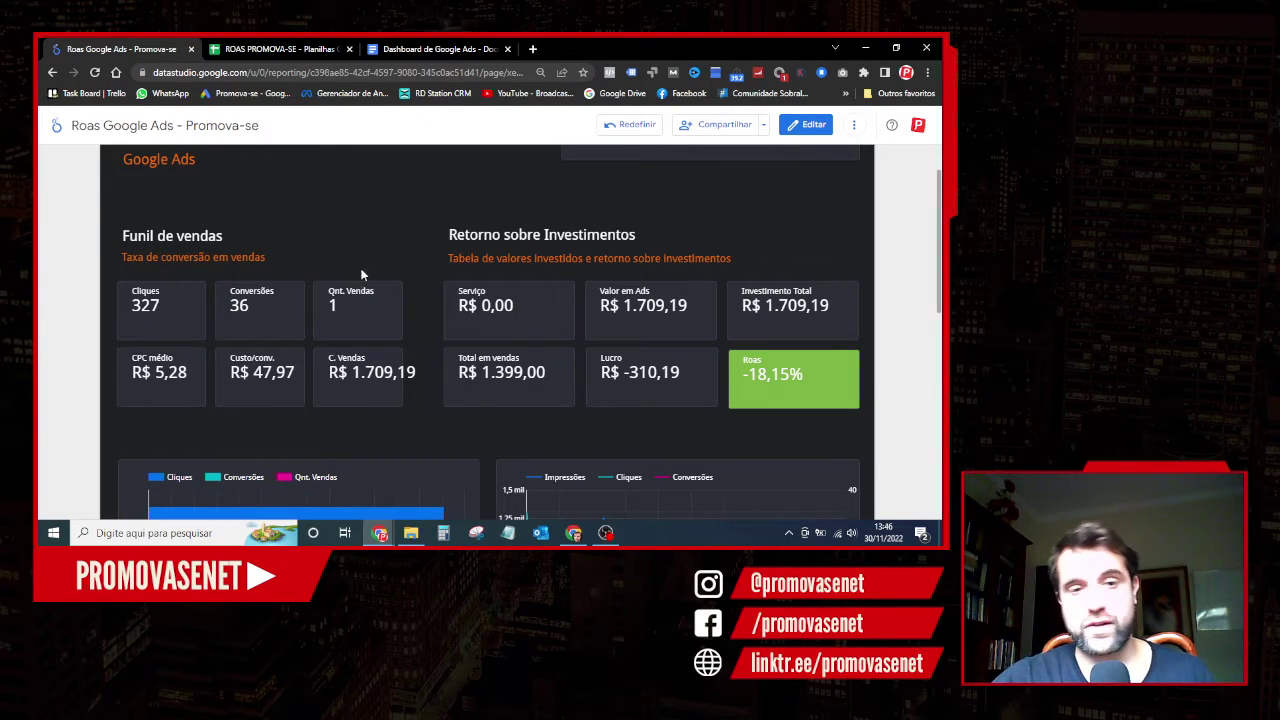
scroll(737, 251, "up", 1)
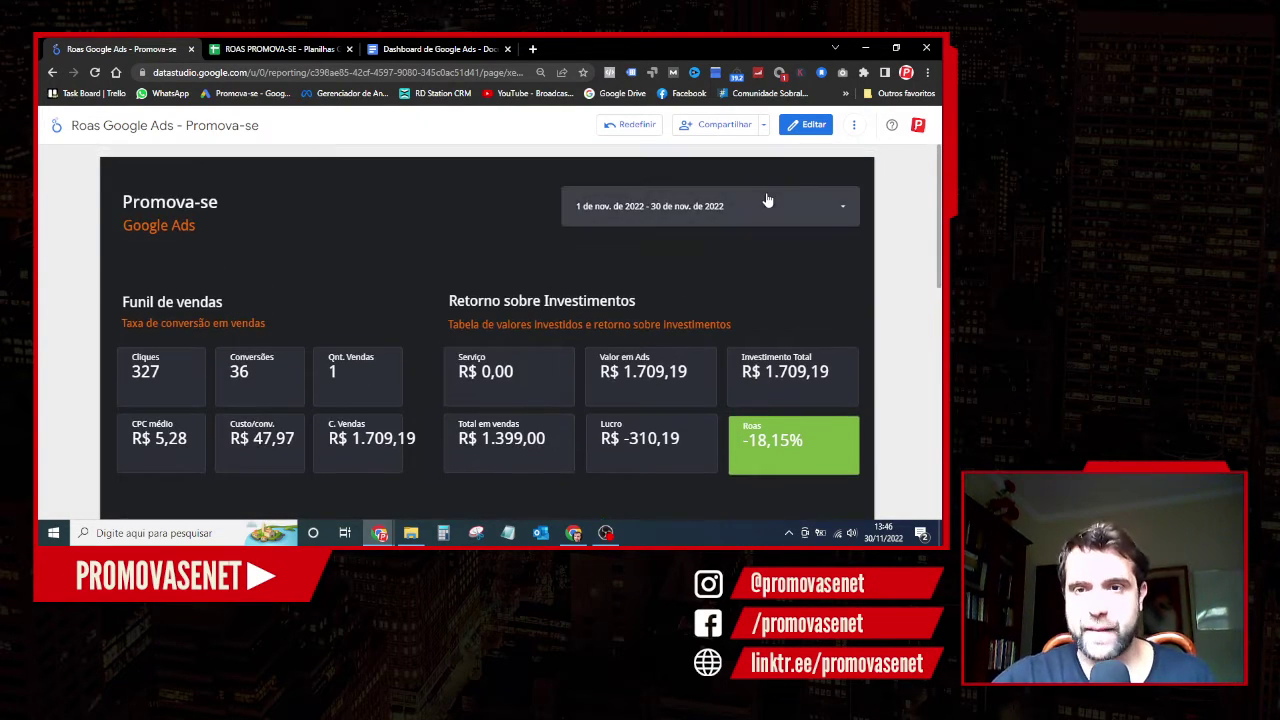
- Set the report's date range to the preset "Este ano" and apply it
left_click(766, 200)
left_click(825, 213)
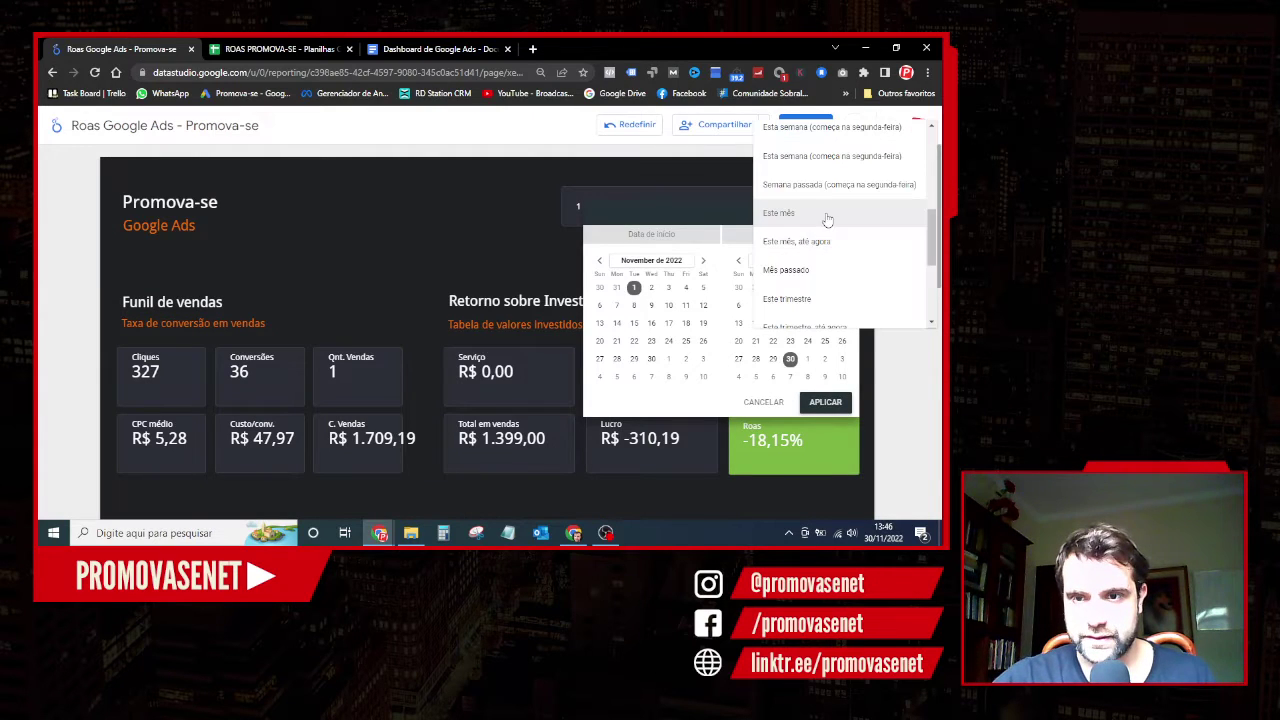
scroll(812, 270, "up", 3)
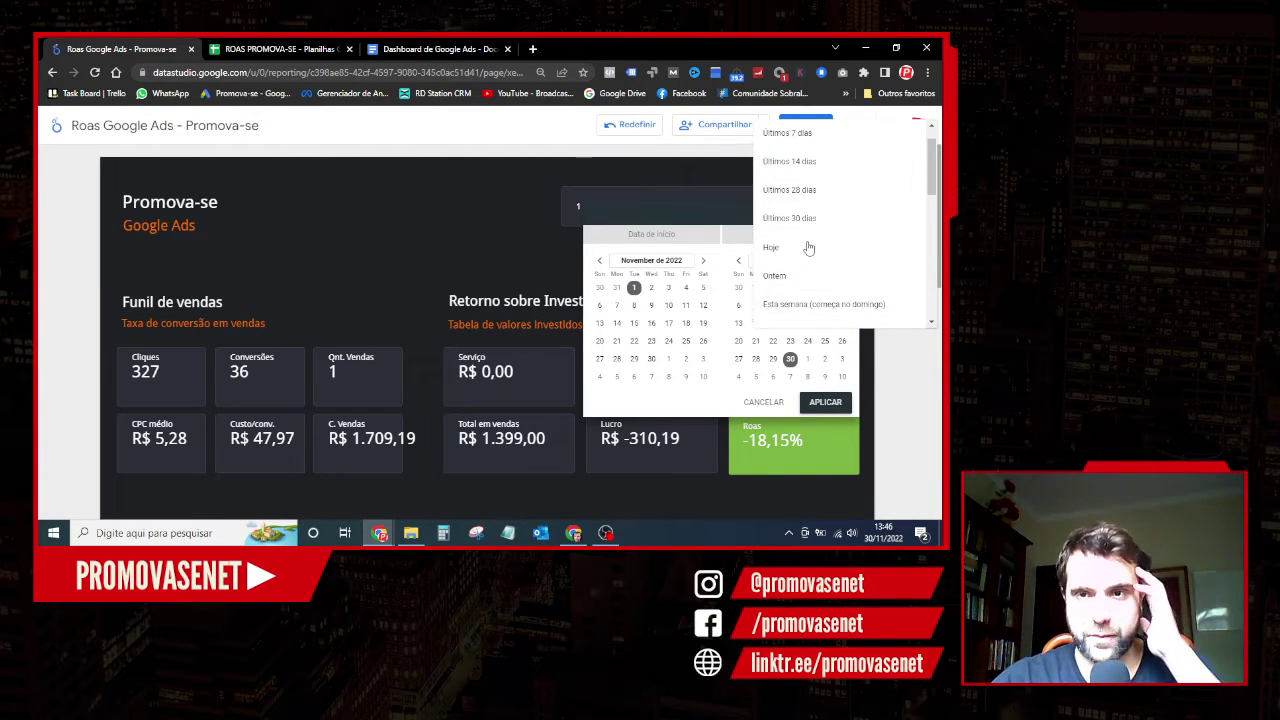
scroll(815, 261, "down", 4)
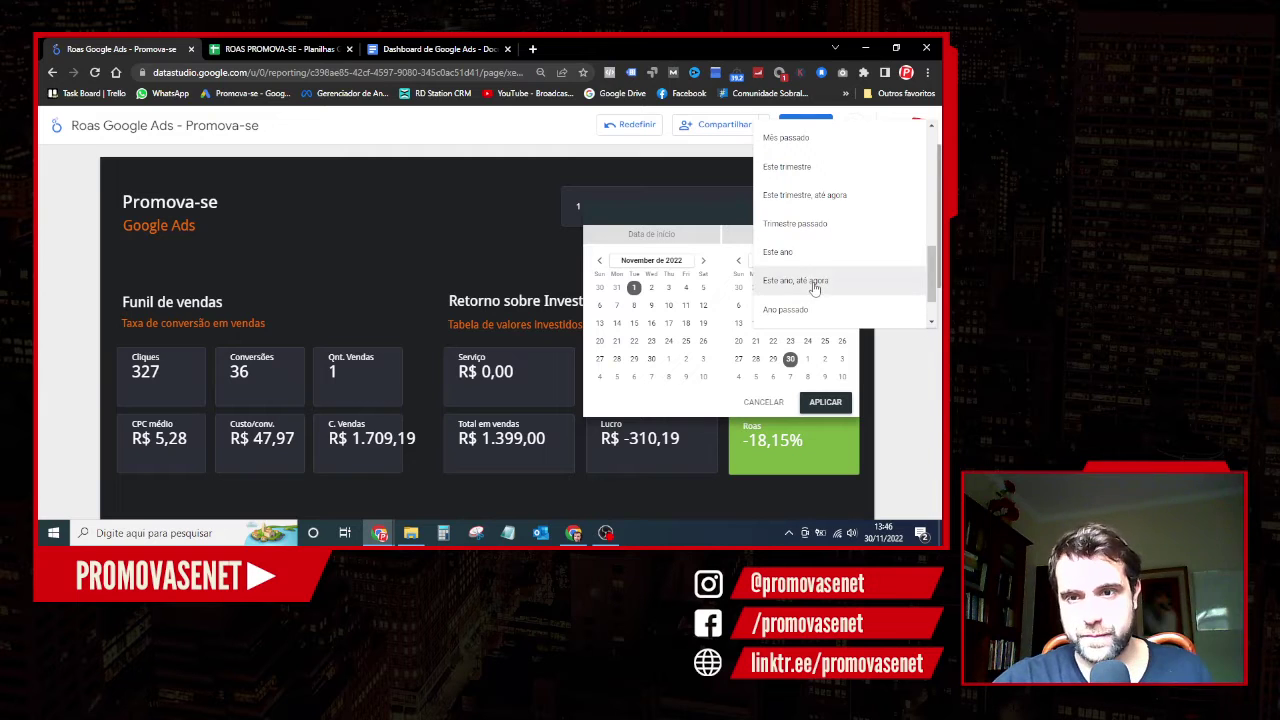
left_click(798, 250)
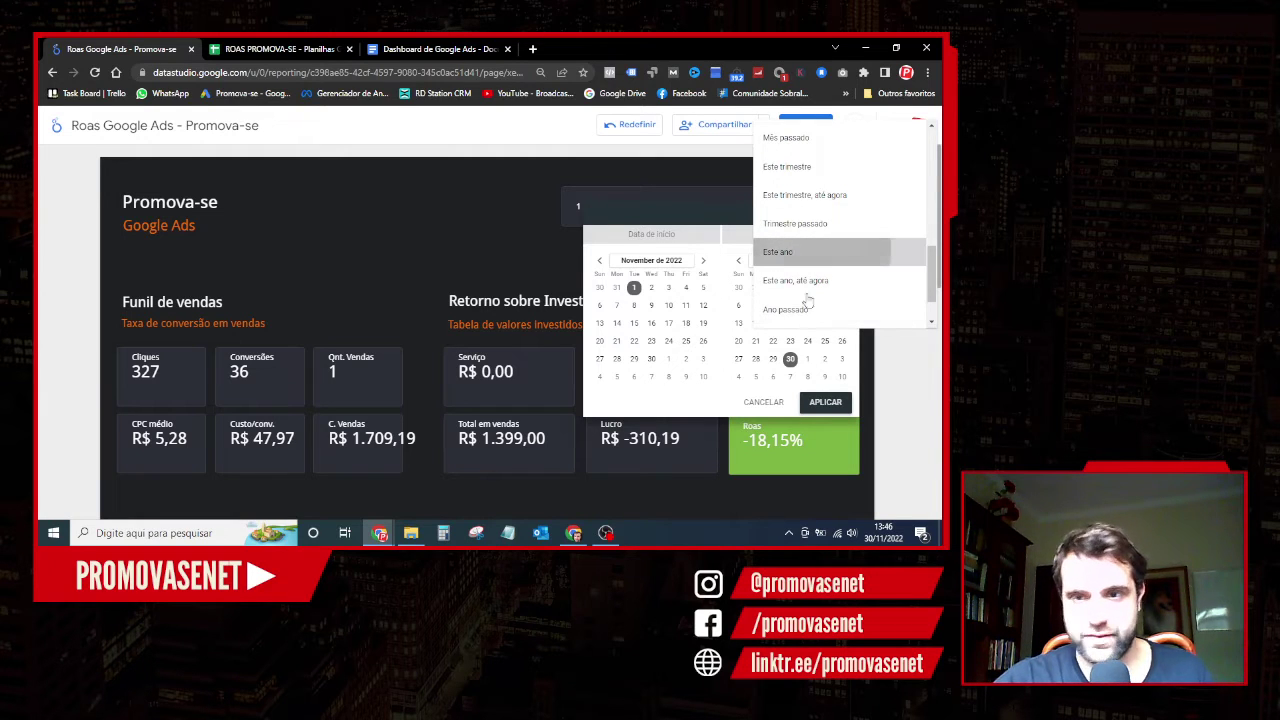
left_click(826, 403)
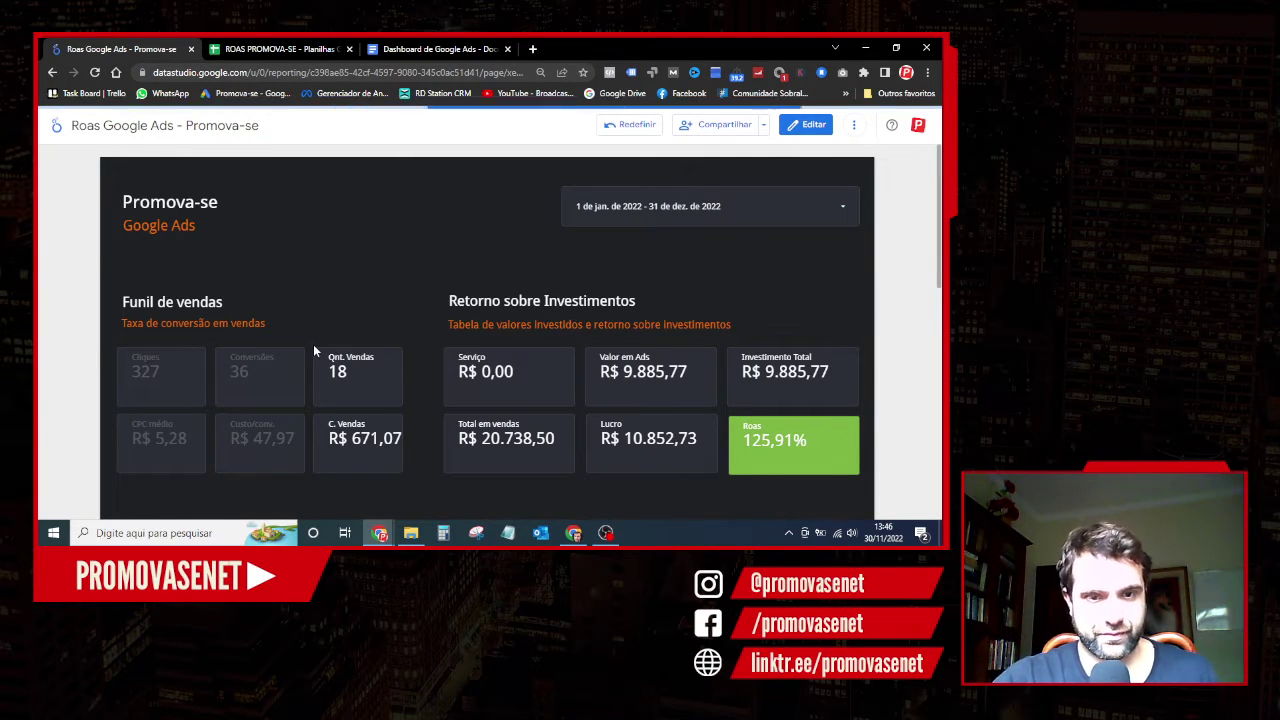
- Examine the full-year sales funnel and return on investment cards in the report
scroll(313, 345, "down", 2)
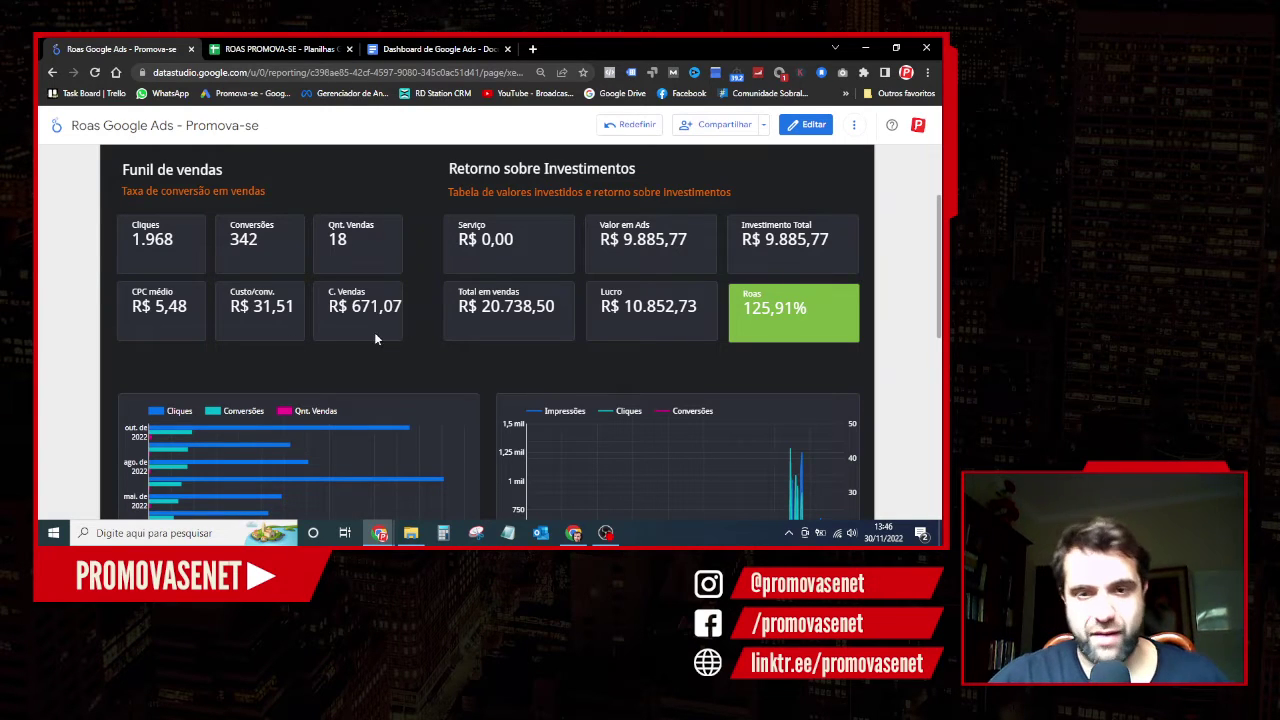
scroll(374, 332, "up", 1)
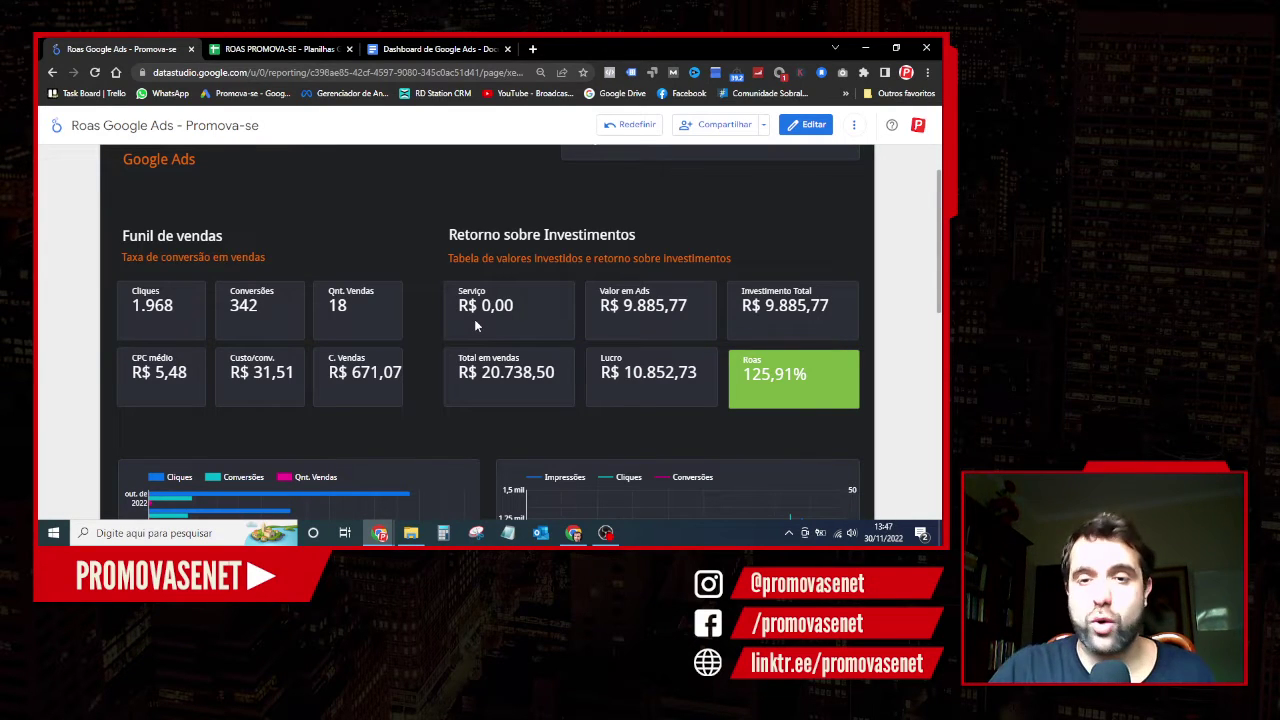
scroll(478, 330, "up", 1)
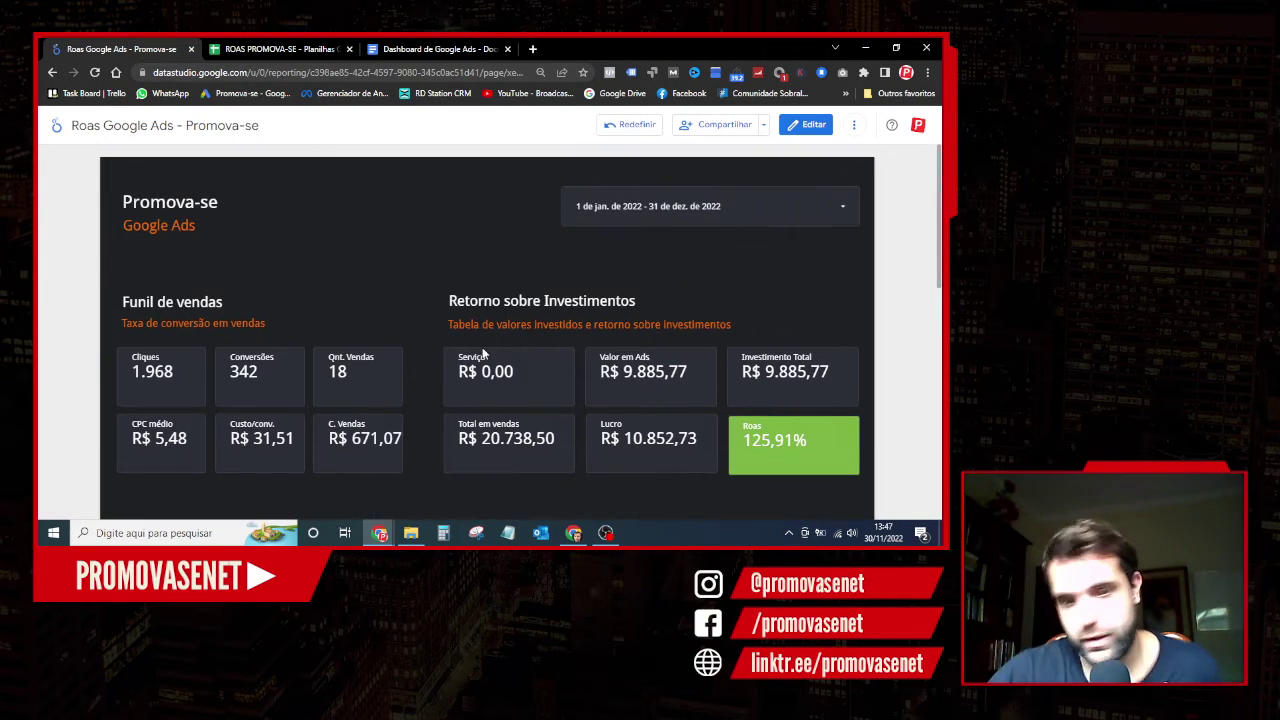
scroll(480, 332, "down", 1)
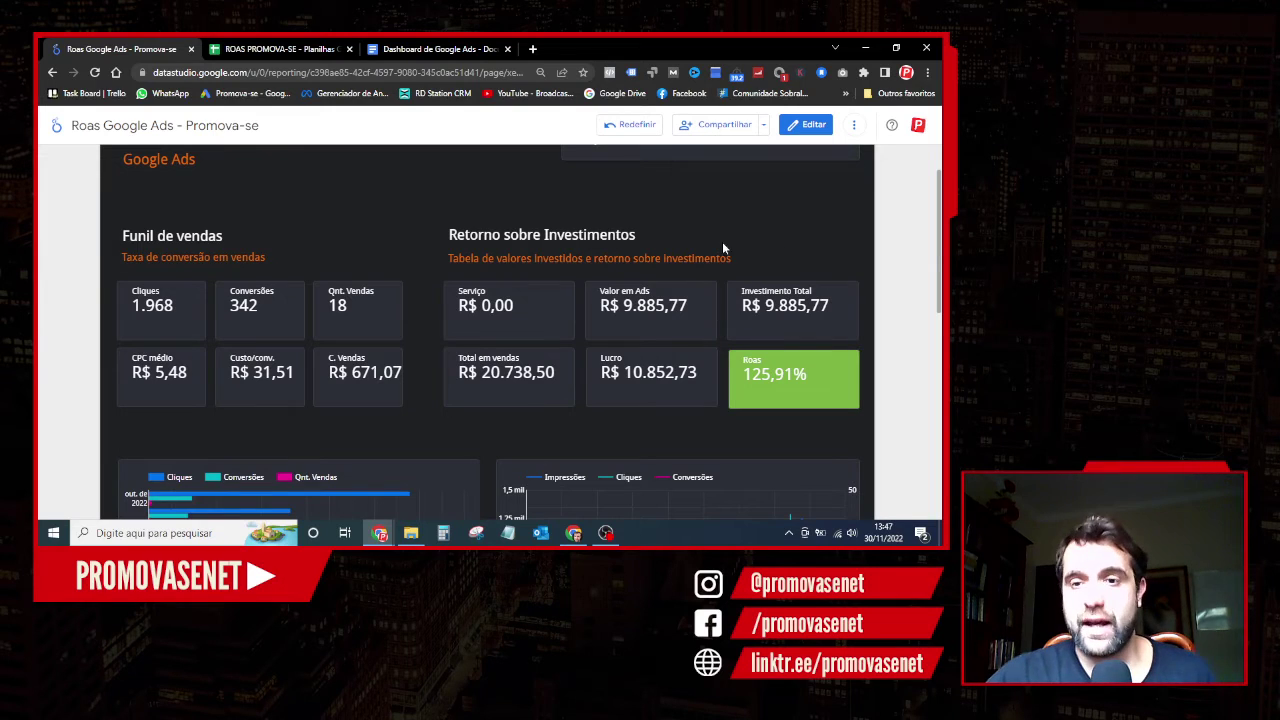
- Enter a Serviço value of 500 for 01/11/2022 in the ROAS PROMOVA-SE spreadsheet
left_click(285, 46)
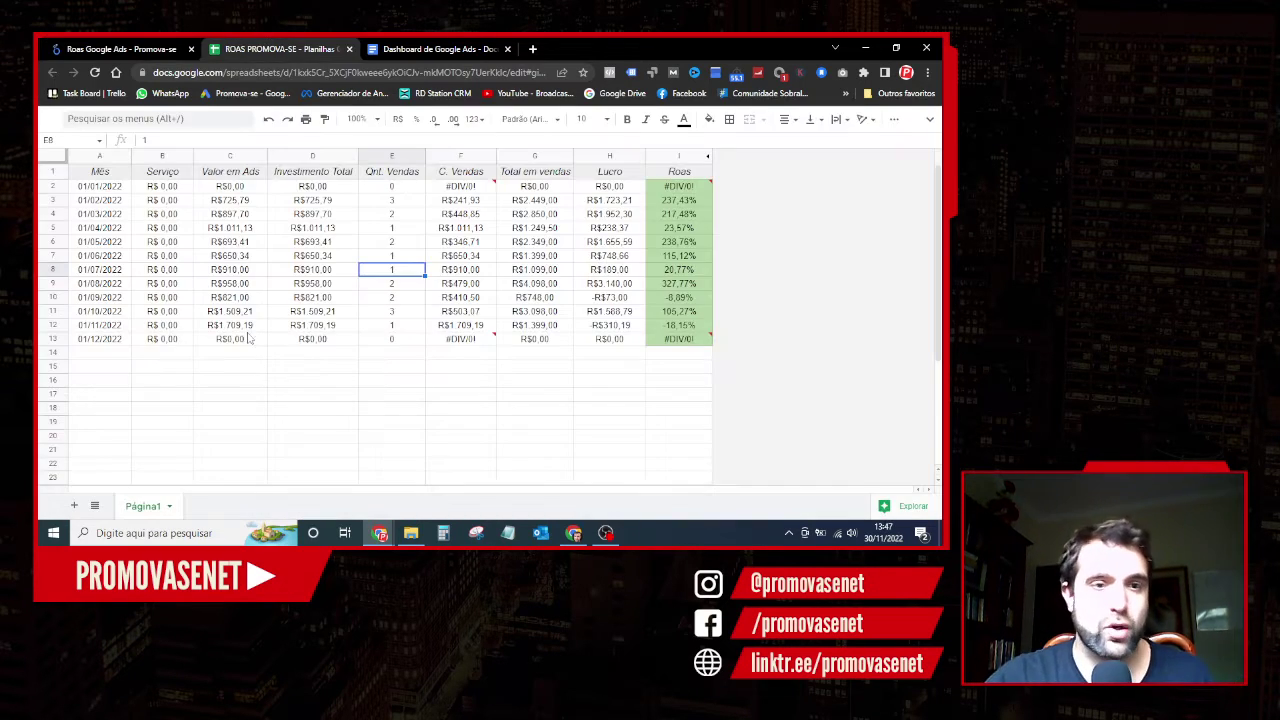
left_click(172, 329)
type("500")
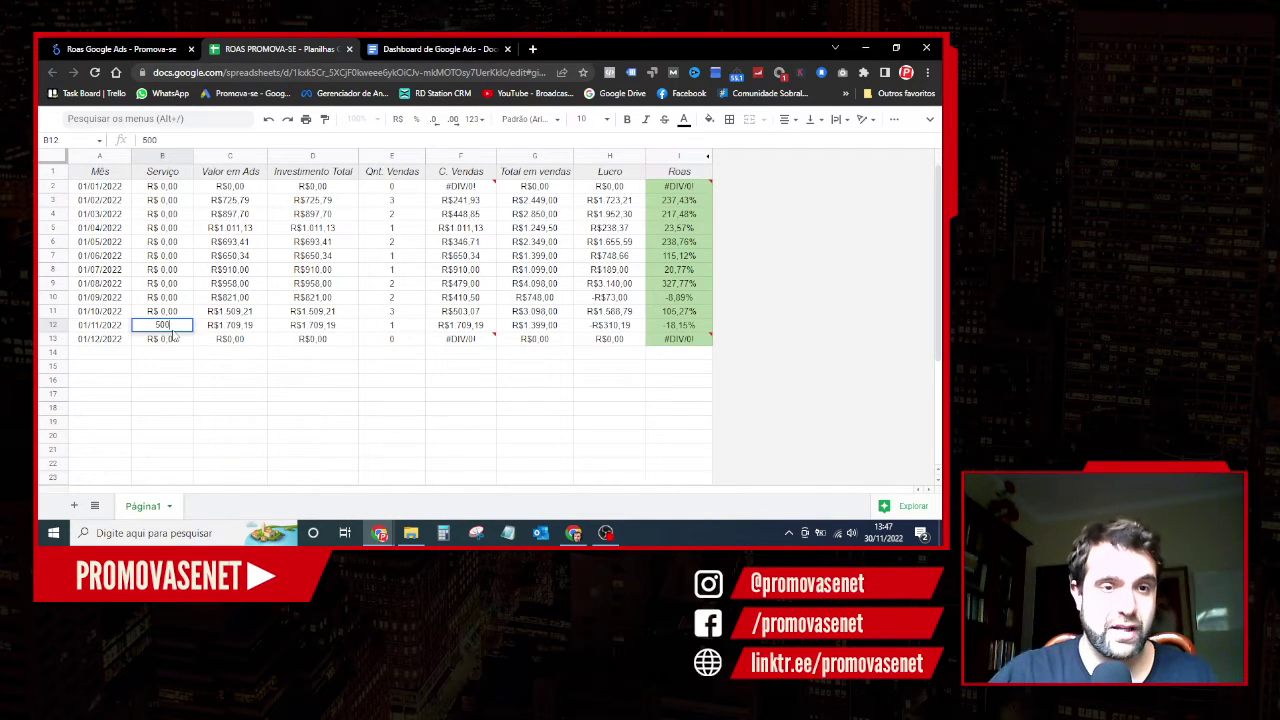
key("Tab")
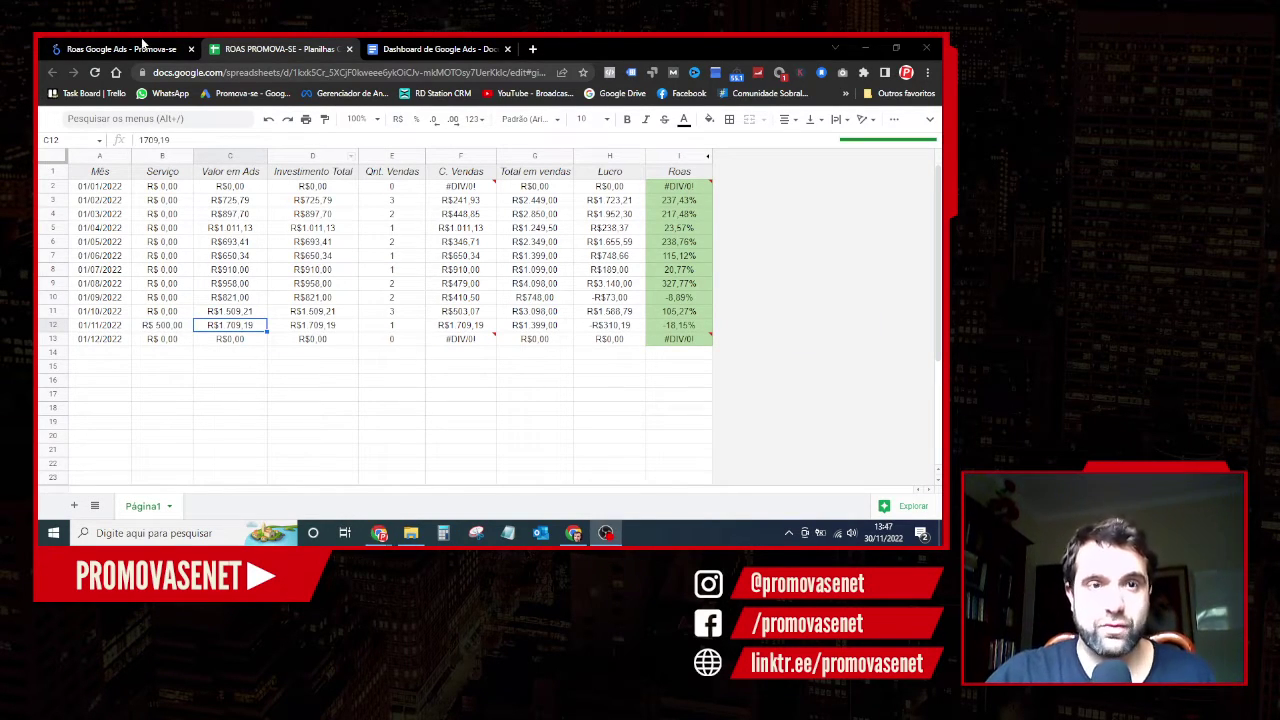
- Return to the Roas Google Ads report and refresh its data
key("ctrl+Page_Up")
left_click(853, 124)
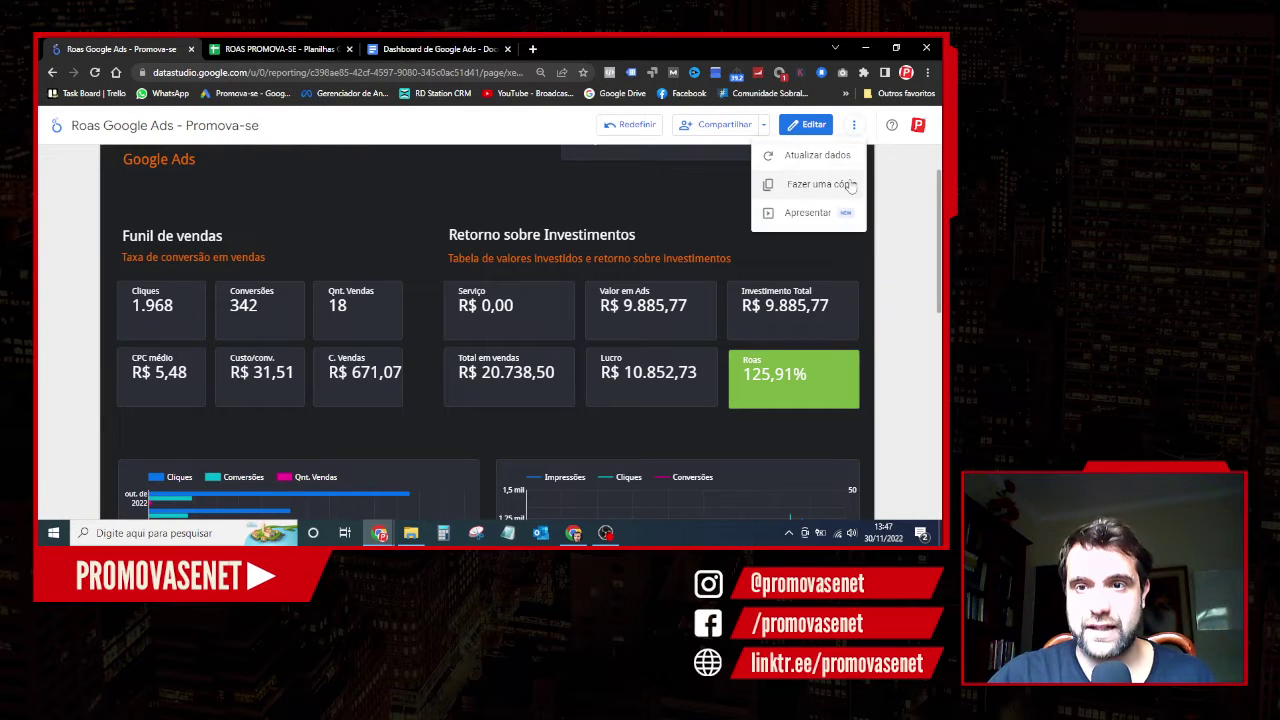
left_click(795, 160)
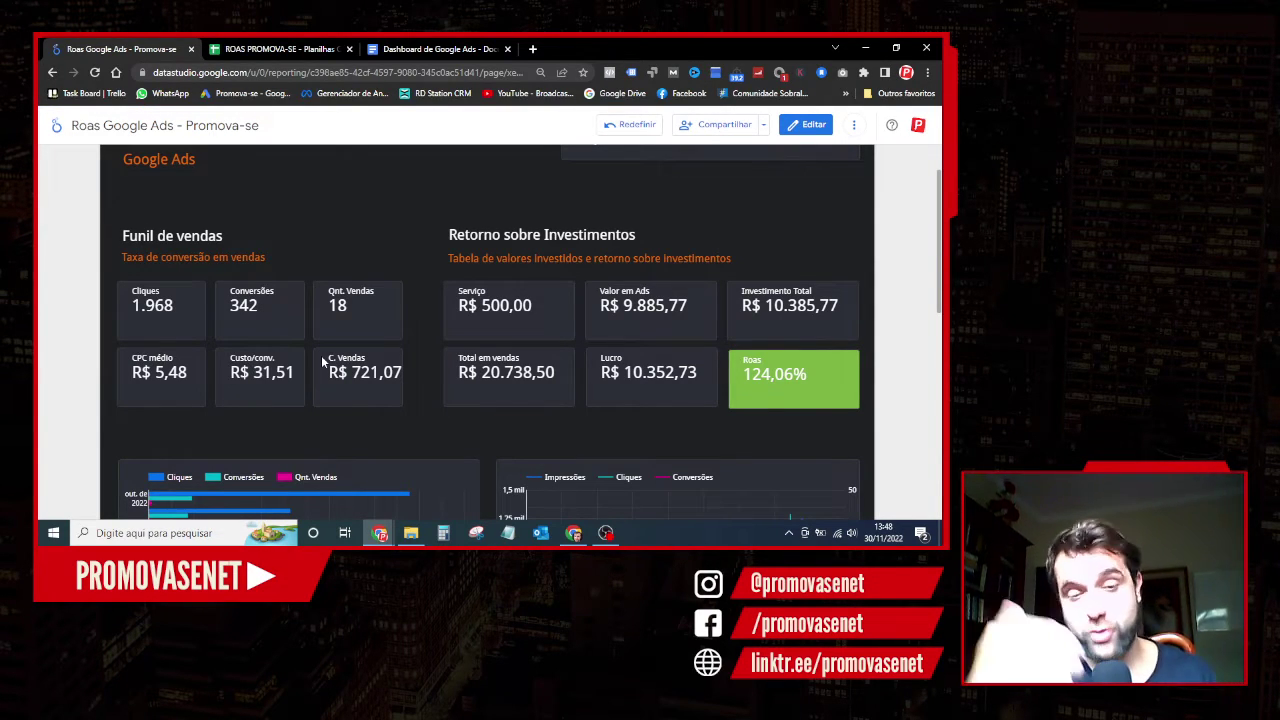
- Review the refreshed investment metrics and the charts relating clicks, conversions, sales and impressions, including the October 2022 clicks
scroll(315, 312, "up", 1)
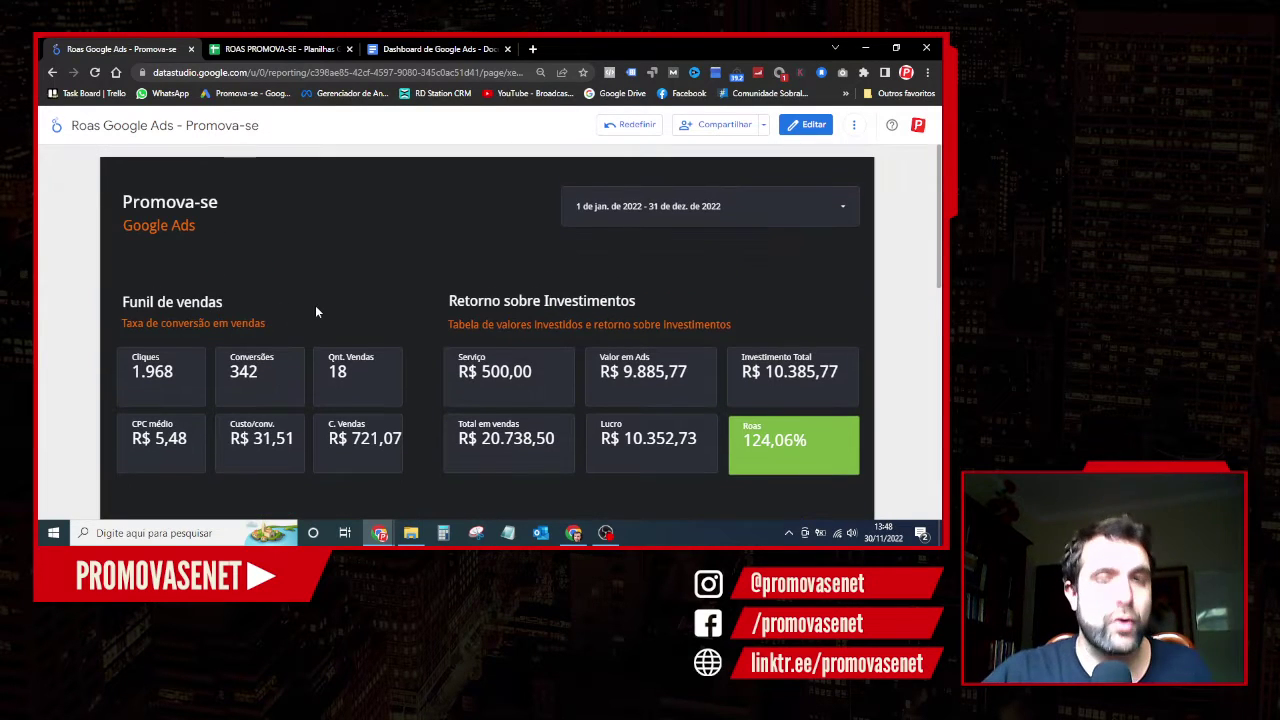
scroll(315, 292, "down", 1)
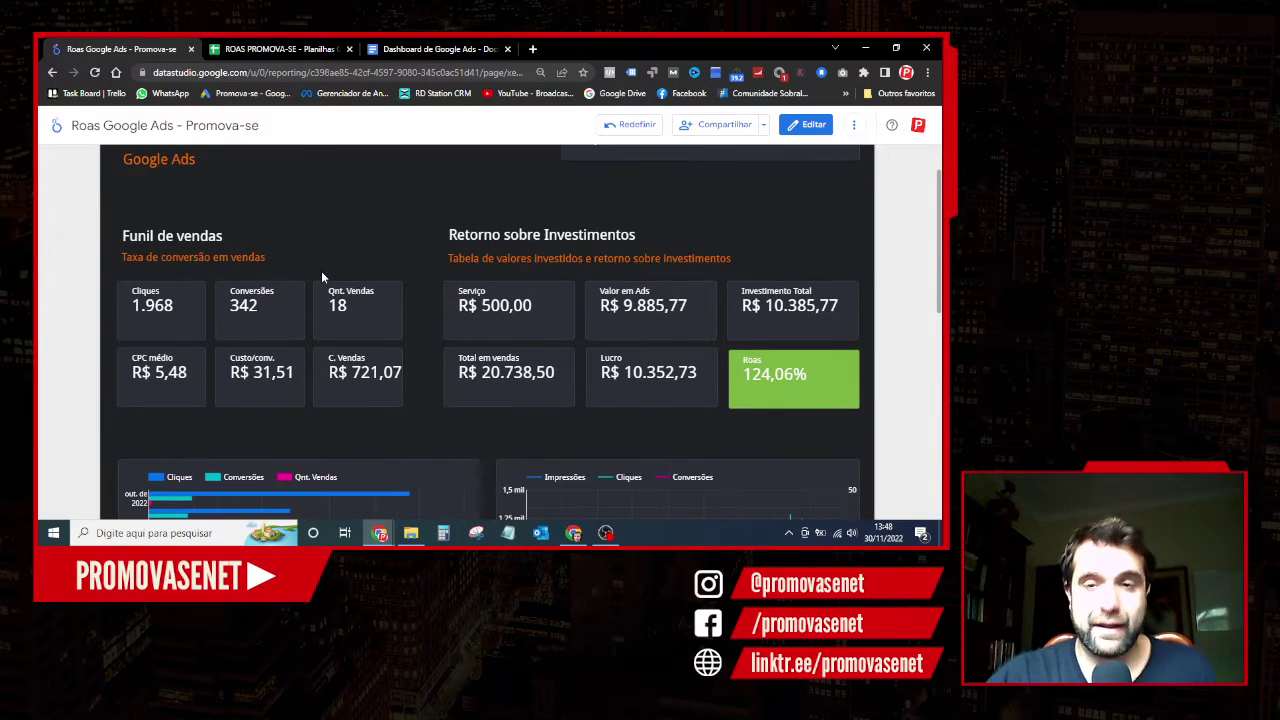
scroll(322, 270, "down", 3)
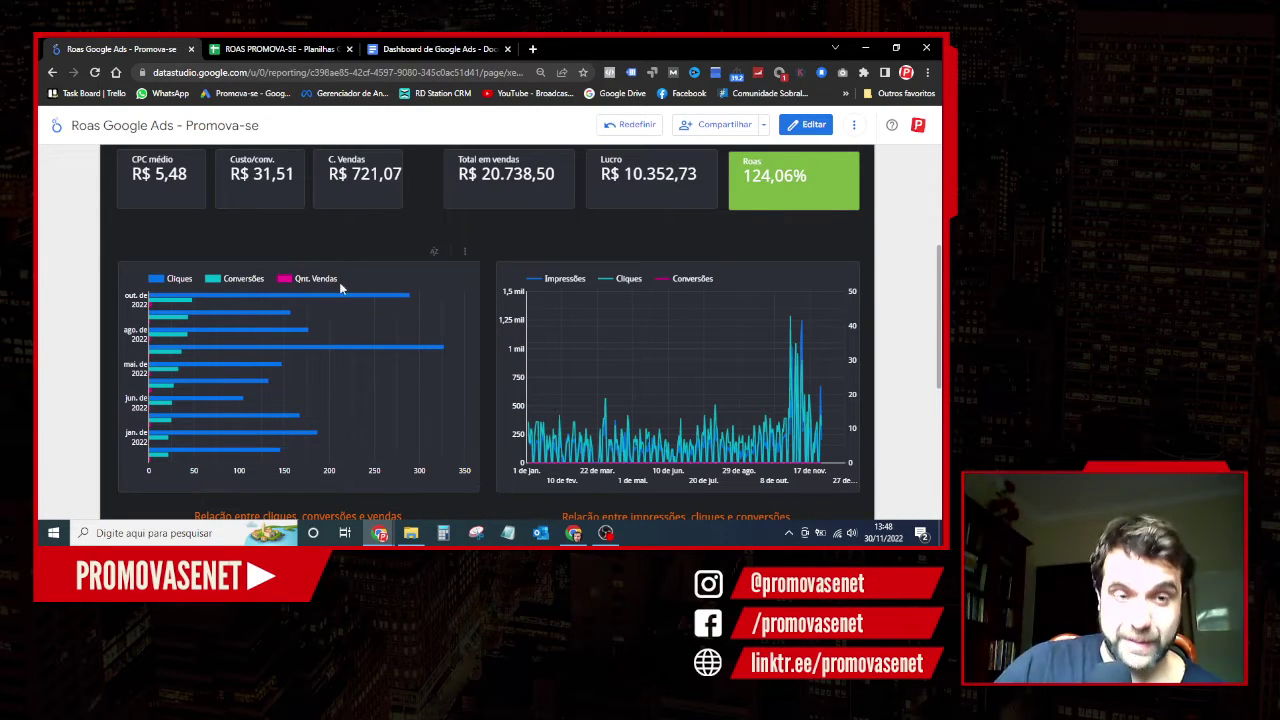
mouse_move(306, 303)
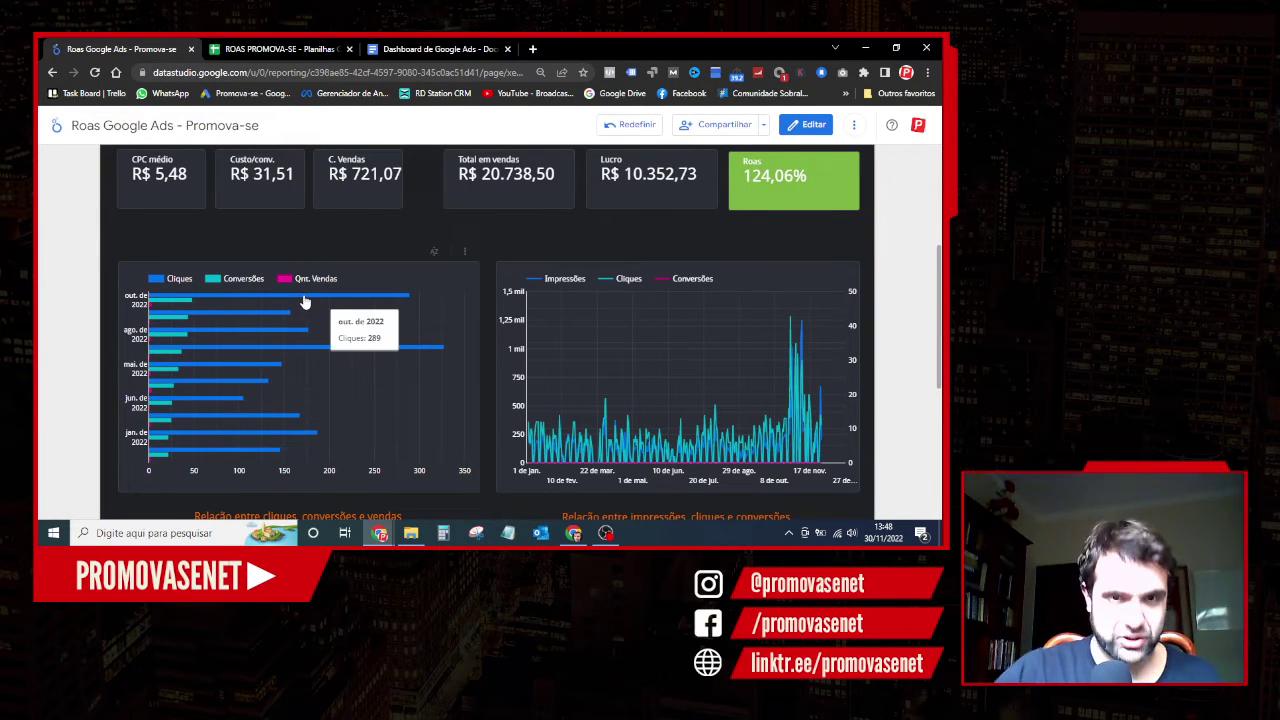
scroll(310, 320, "down", 1)
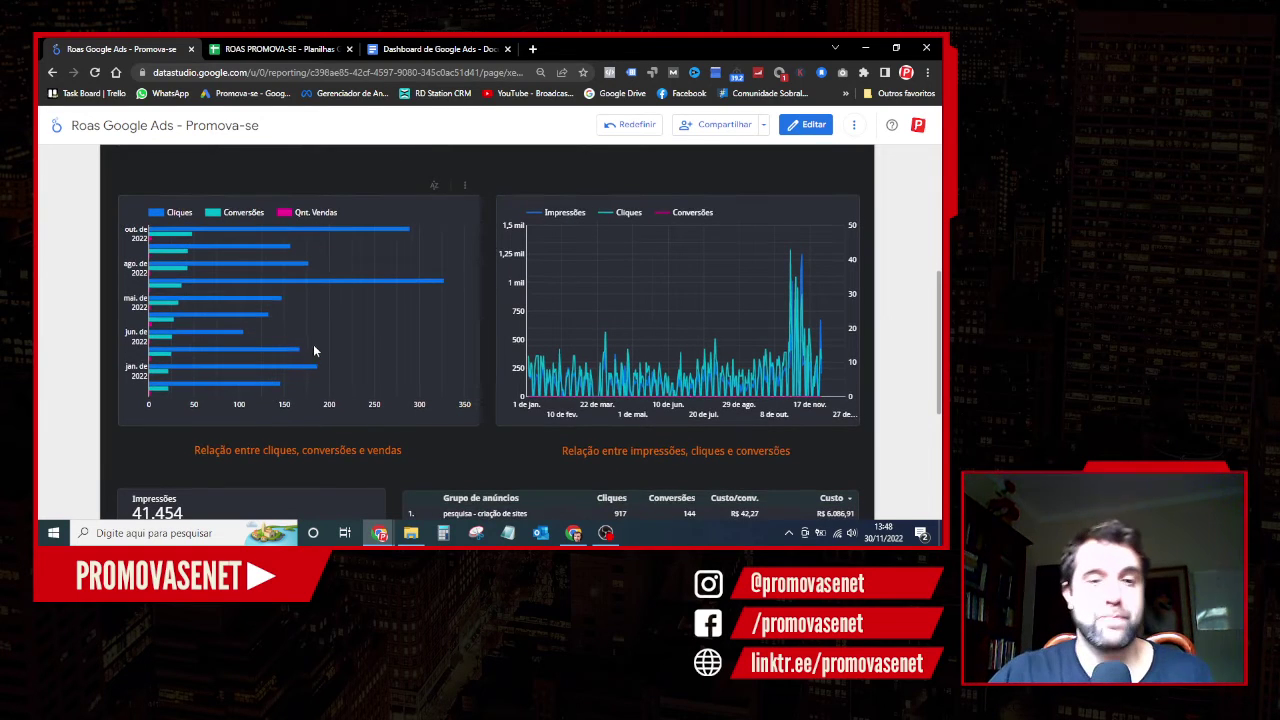
scroll(362, 374, "up", 1)
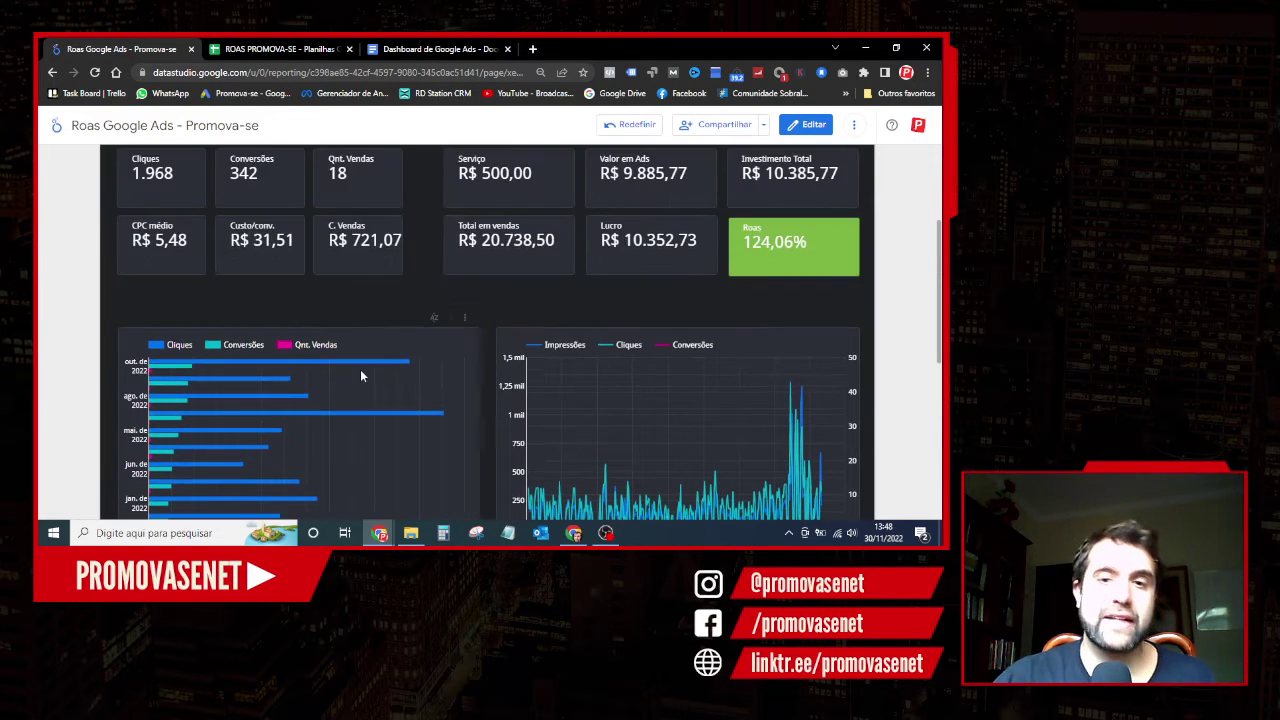
scroll(376, 365, "down", 1)
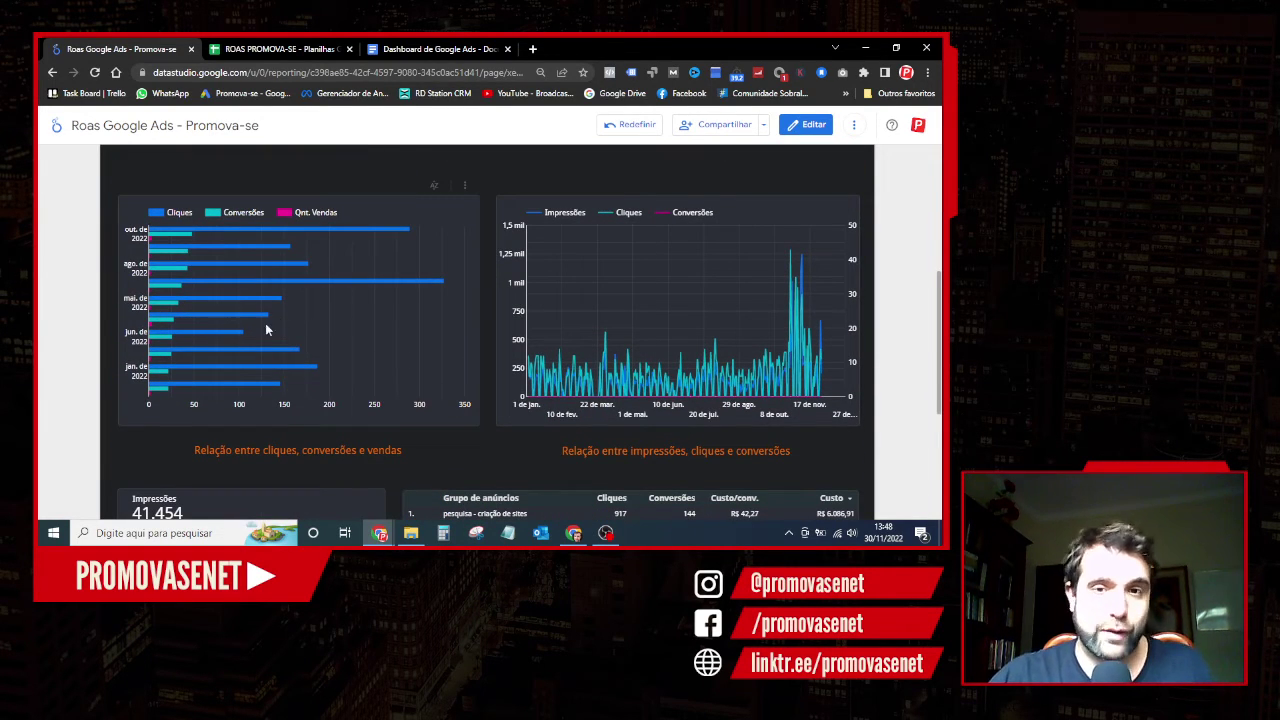